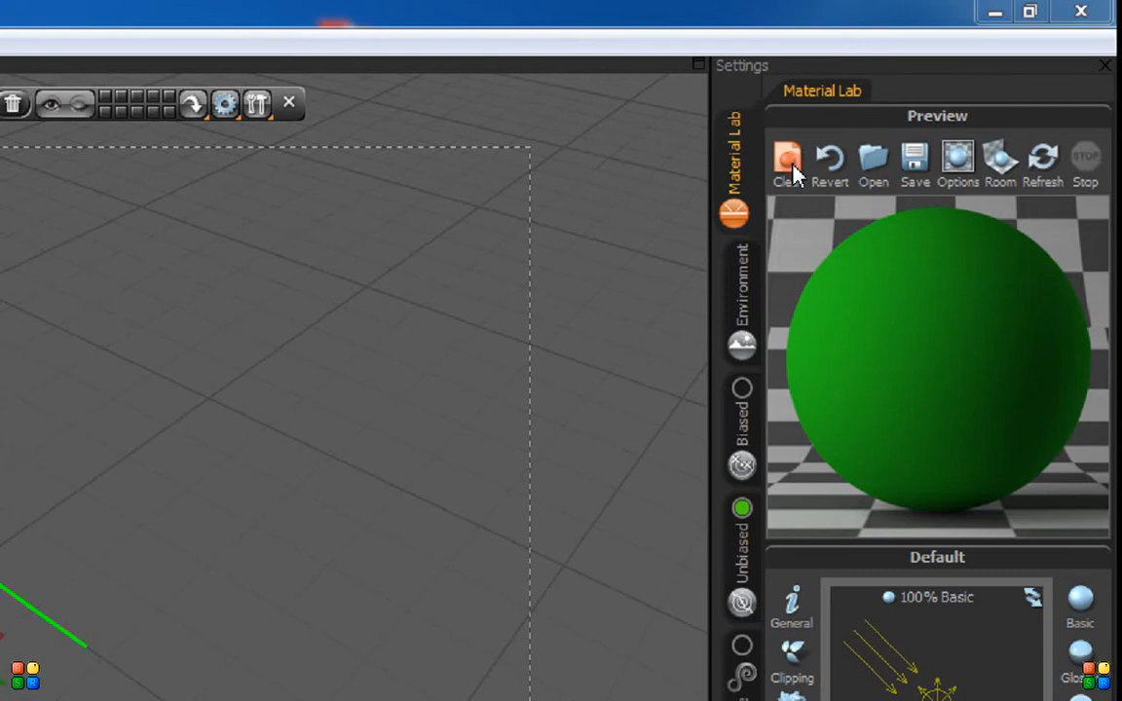
Clear the current material in the Material Lab and add a new Basic layer.
left_click(789, 164)
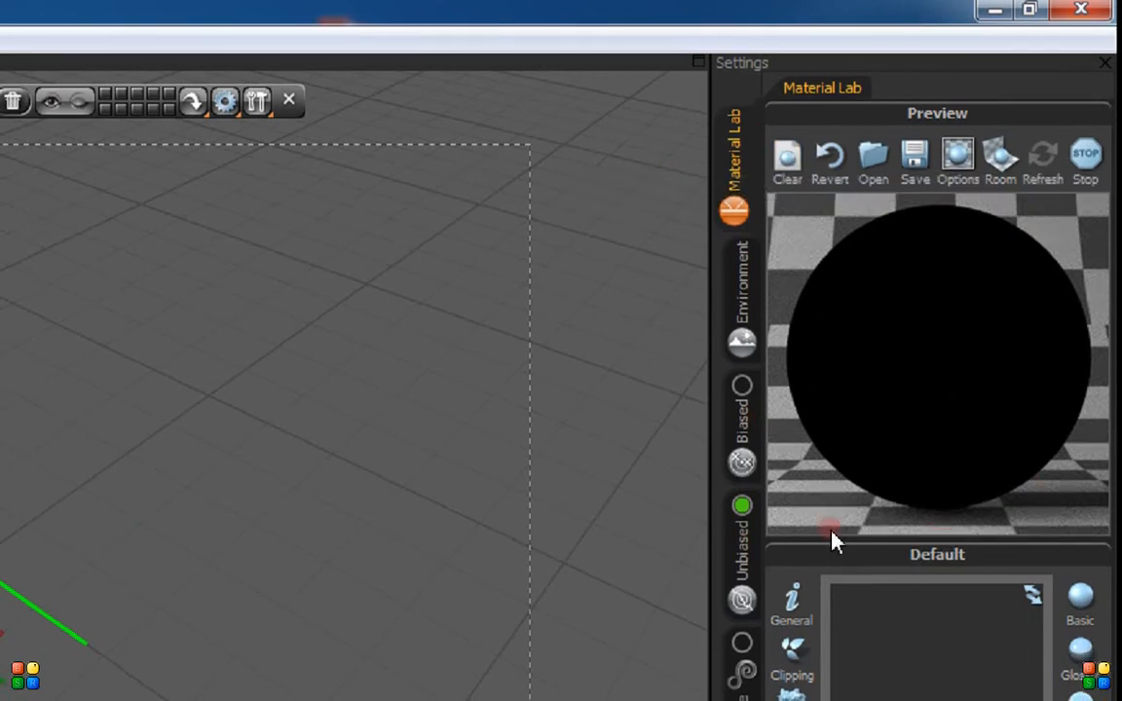
left_click(1082, 570)
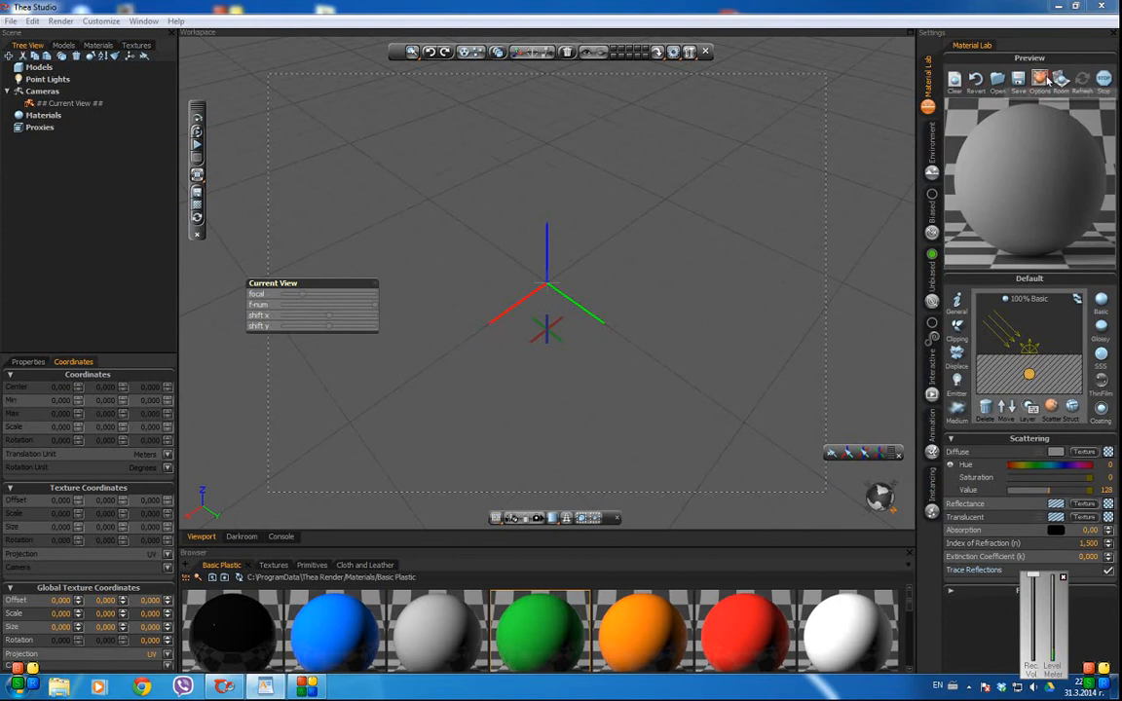
Set the material preview's room quality to 35 and turn off High Resolution.
left_click(1040, 79)
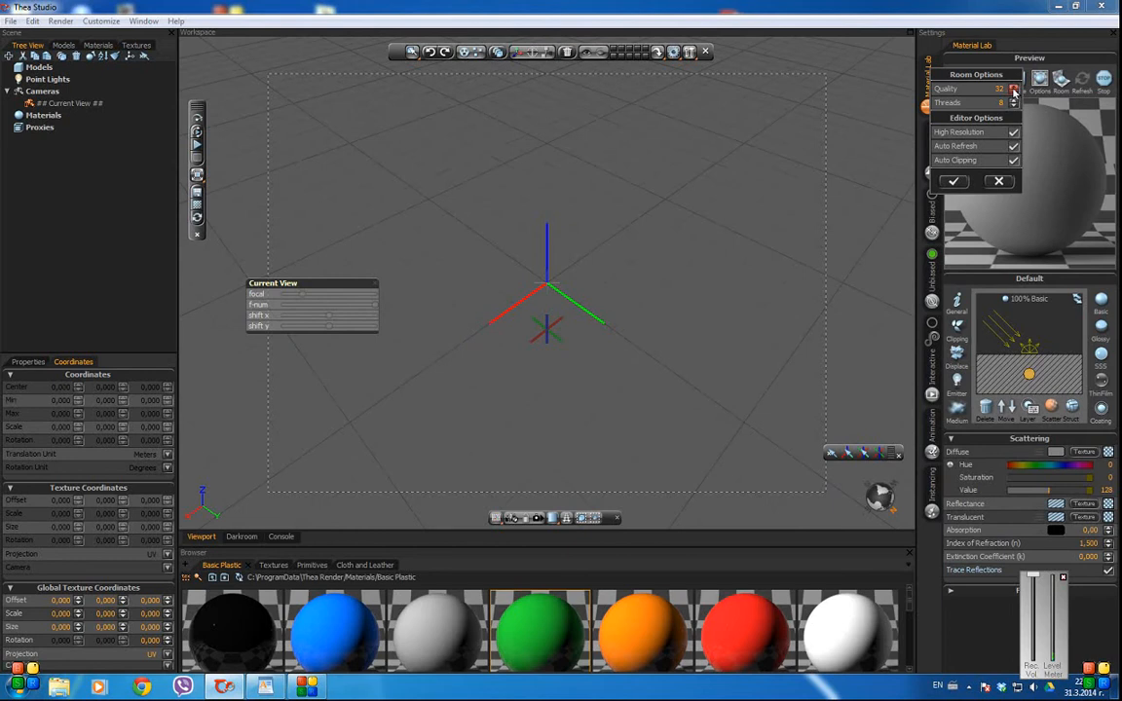
left_click_drag(1014, 91, 1014, 99)
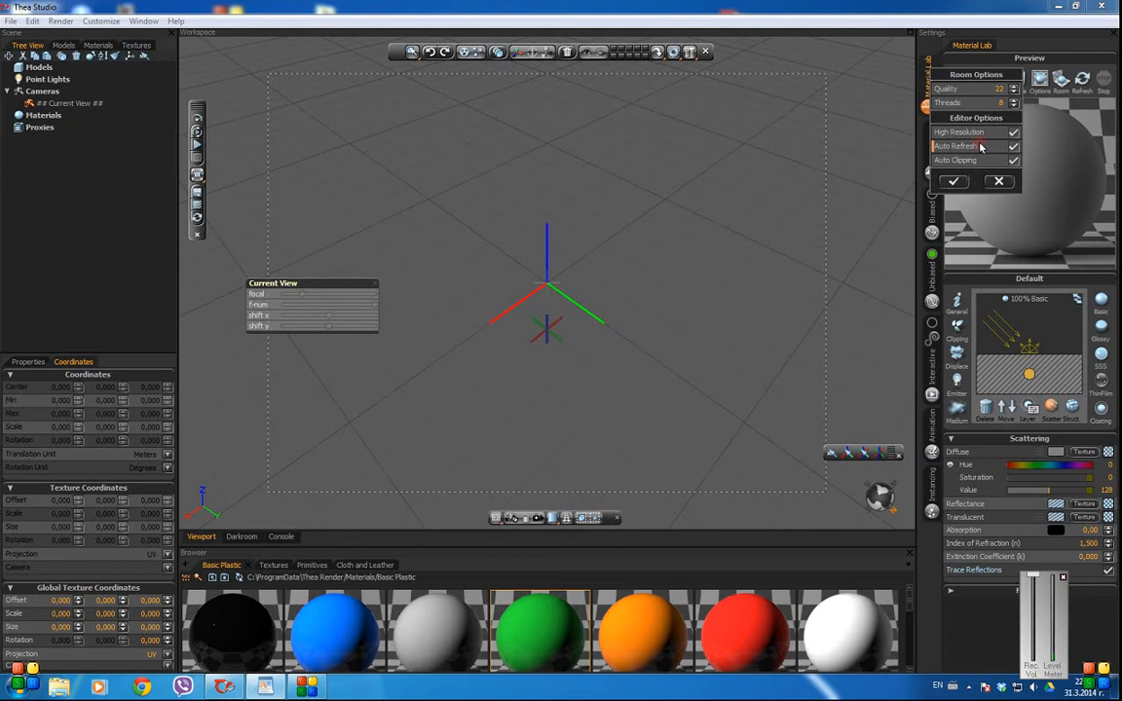
left_click(1014, 89)
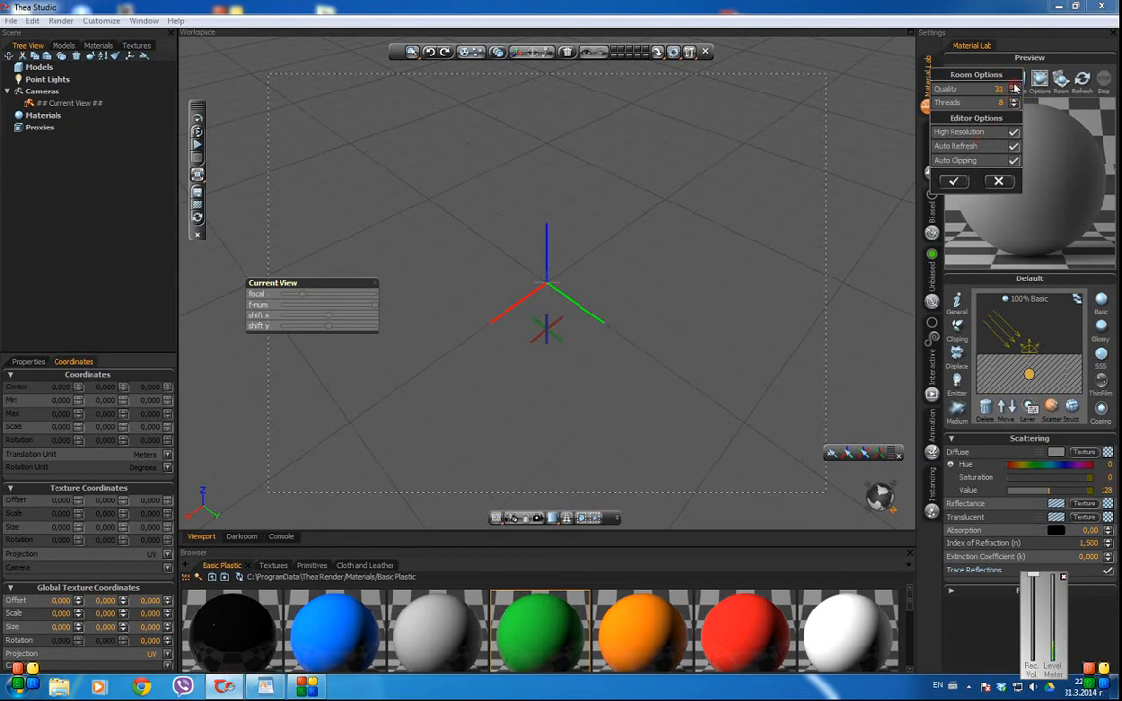
left_click(1014, 89)
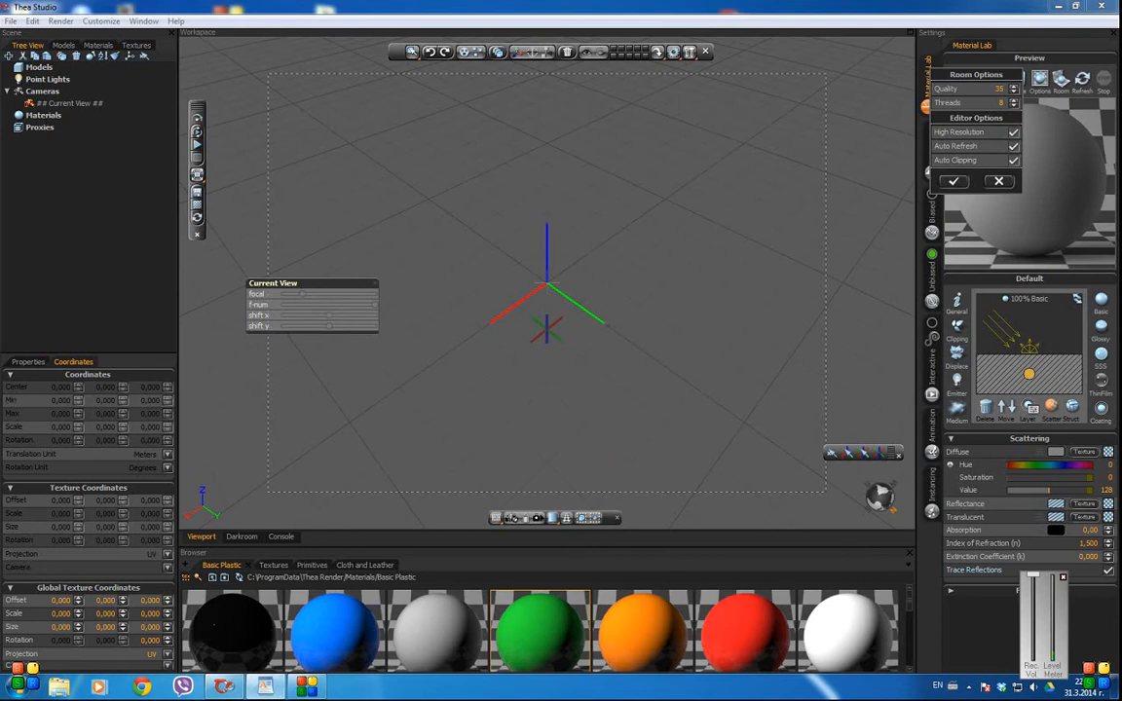
left_click(1014, 131)
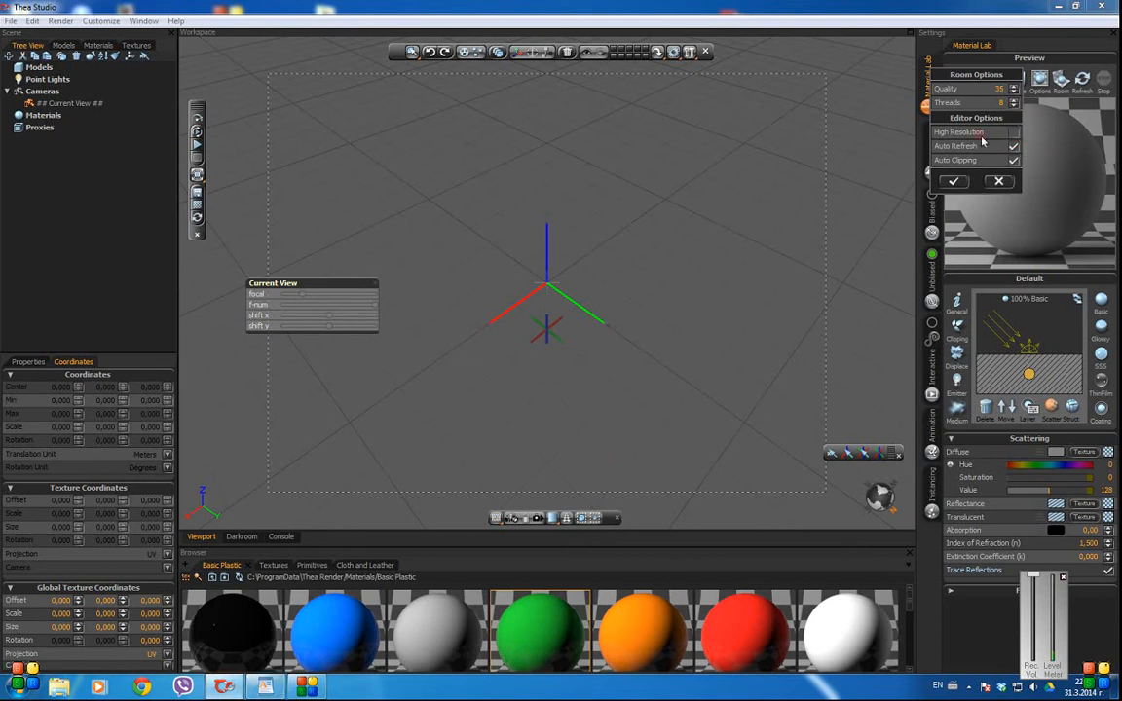
left_click(954, 181)
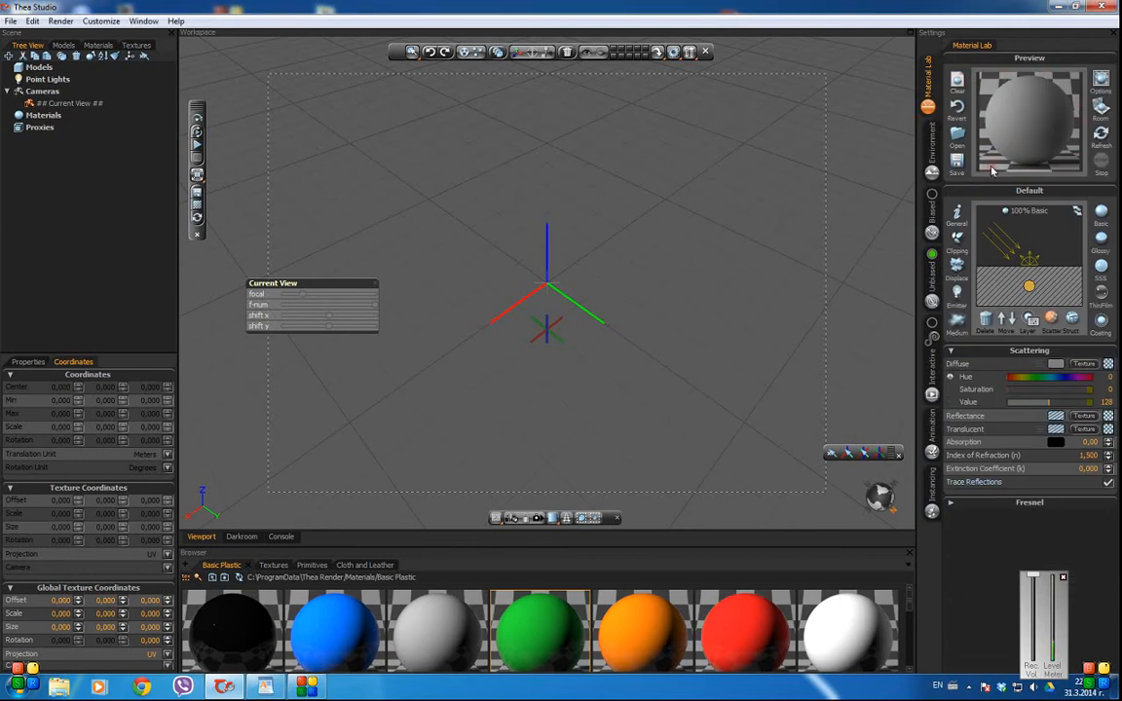
Turn High Resolution back on for the material preview.
left_click(1101, 86)
left_click(1076, 133)
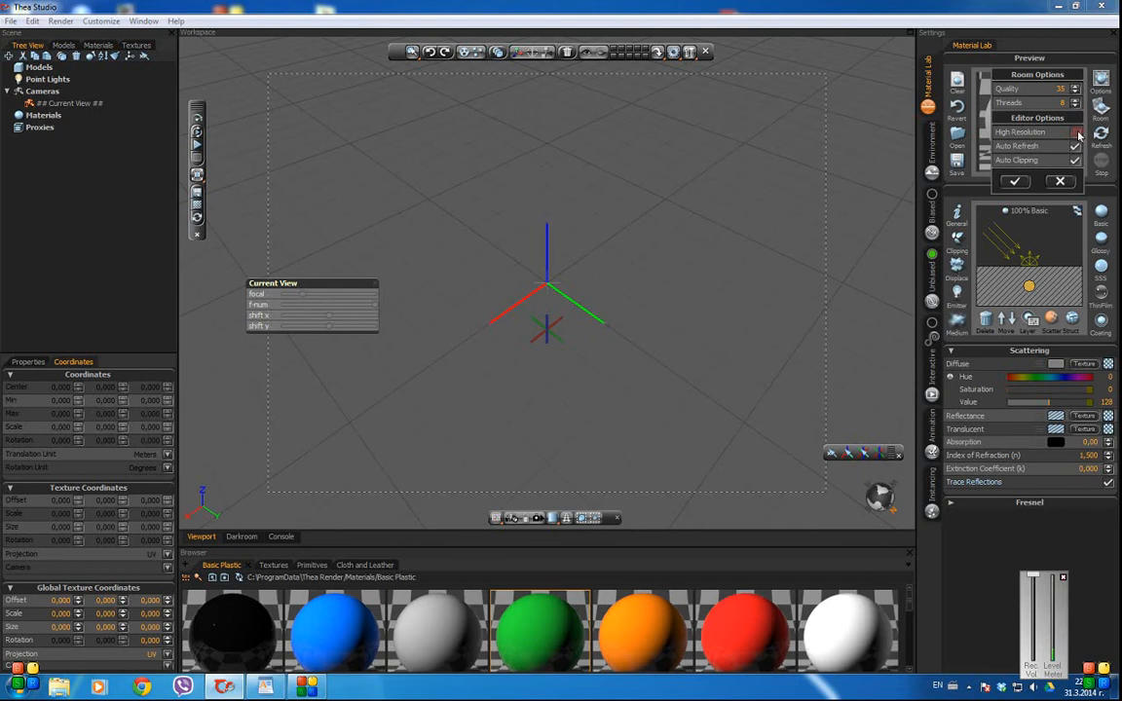
left_click(1016, 183)
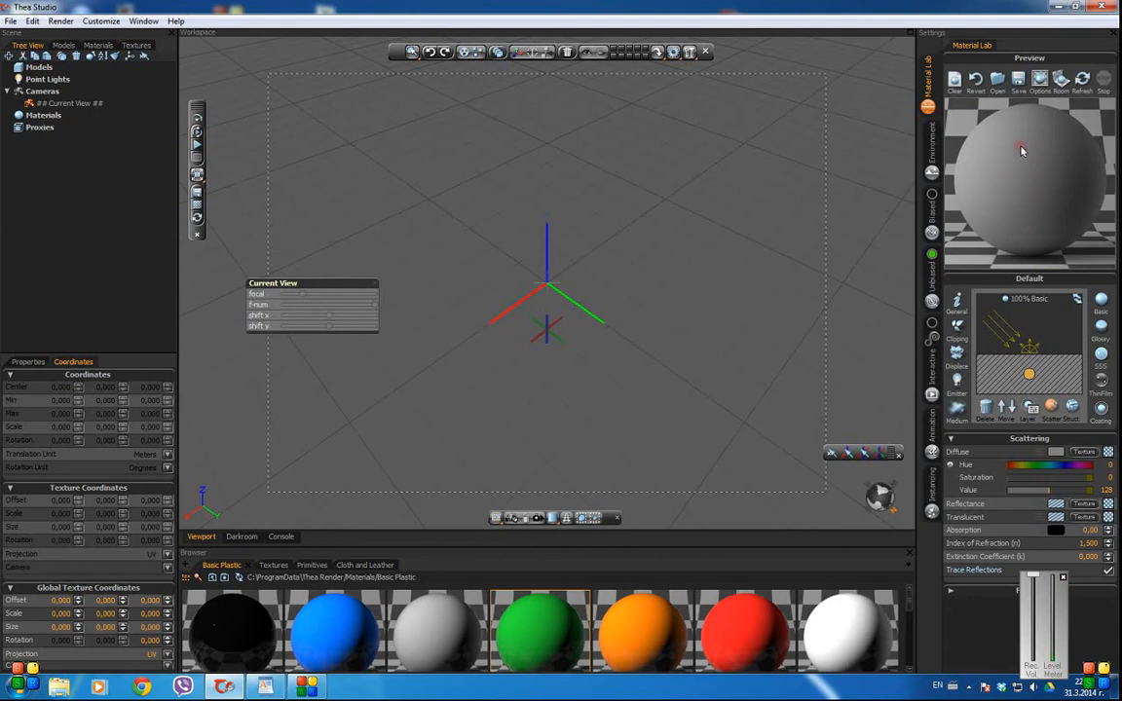
left_click(1040, 79)
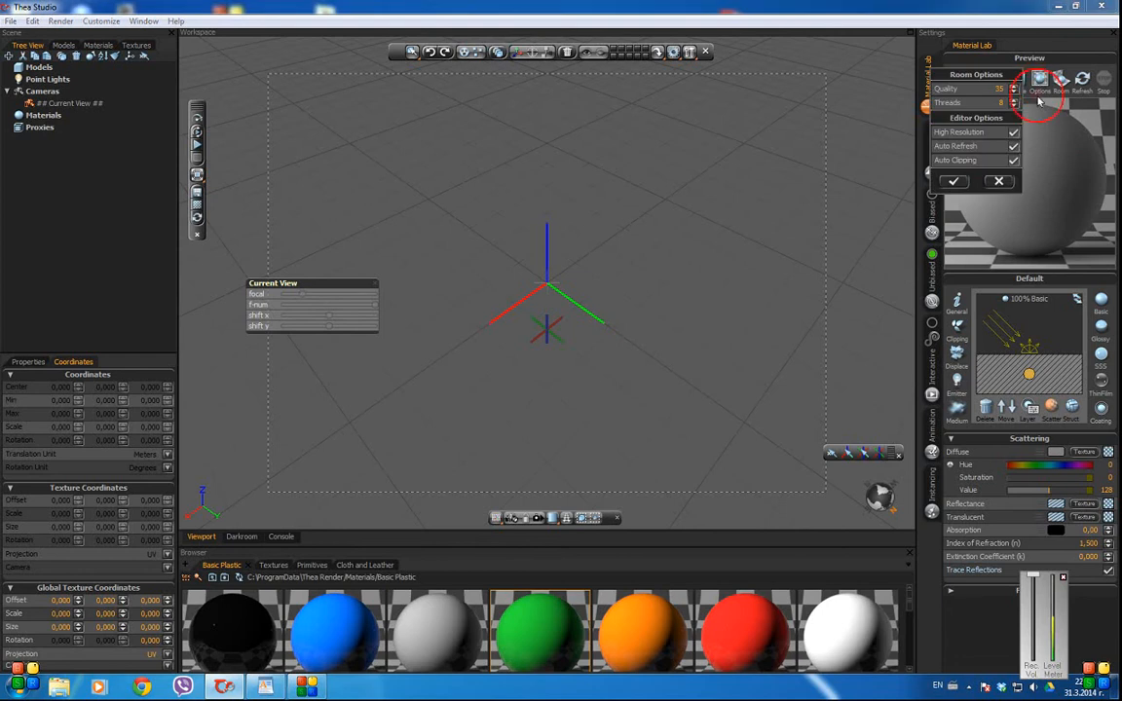
left_click(1014, 147)
left_click(999, 181)
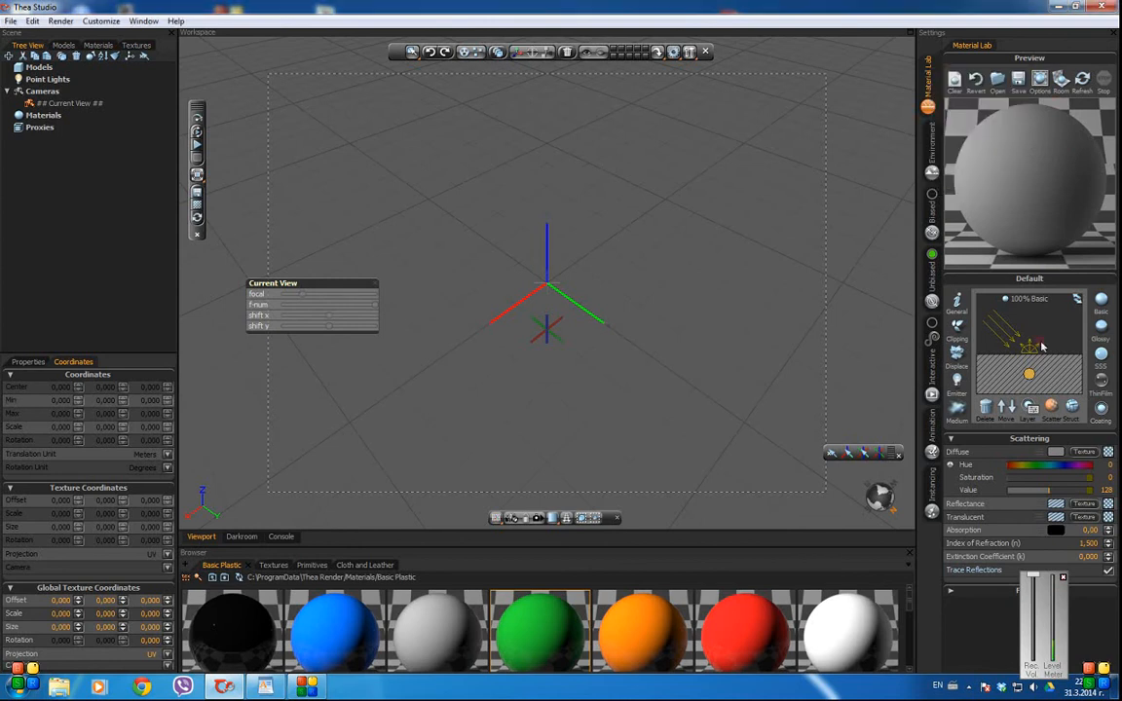
Set the Basic layer's diffuse colour to a green with hue 80, saturation 201 and value 128.
left_click(1055, 453)
left_click(469, 211)
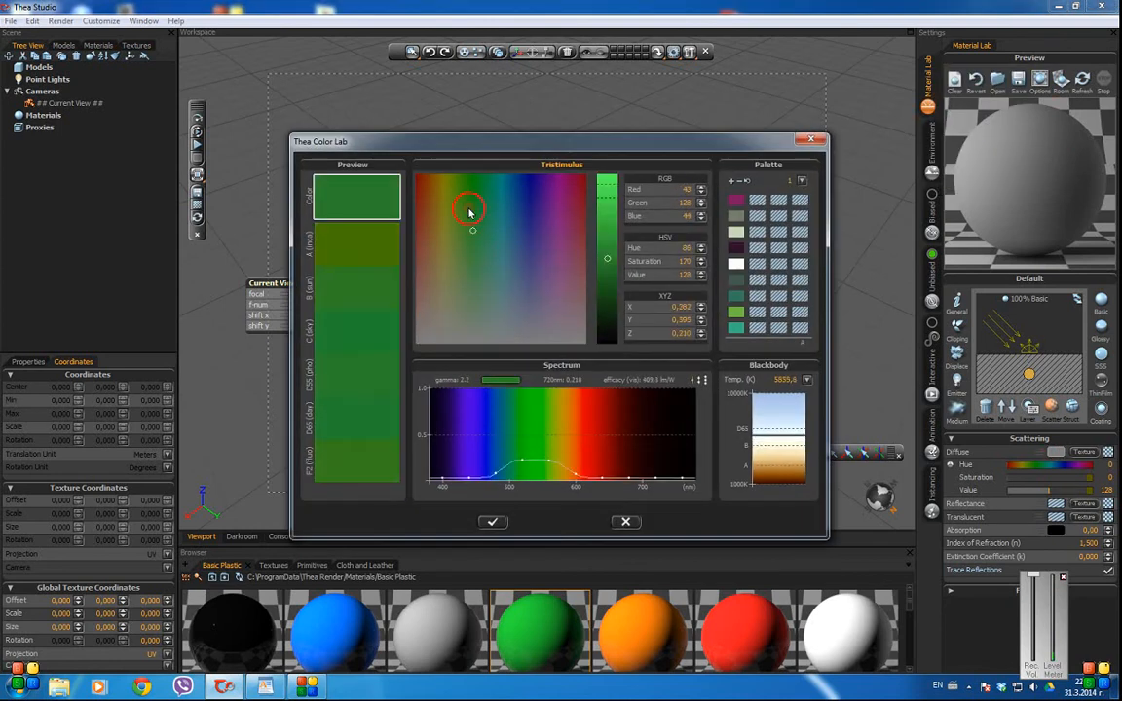
left_click(492, 522)
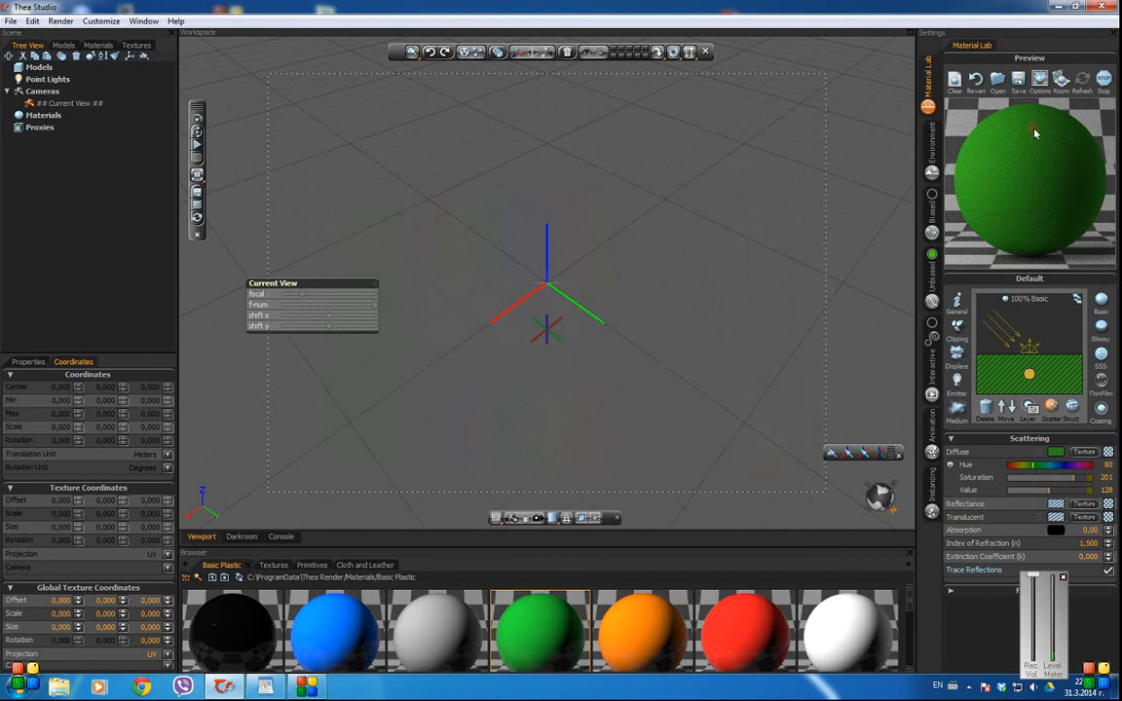
Turn off Auto Refresh for the material preview while keeping High Resolution on.
left_click(1040, 82)
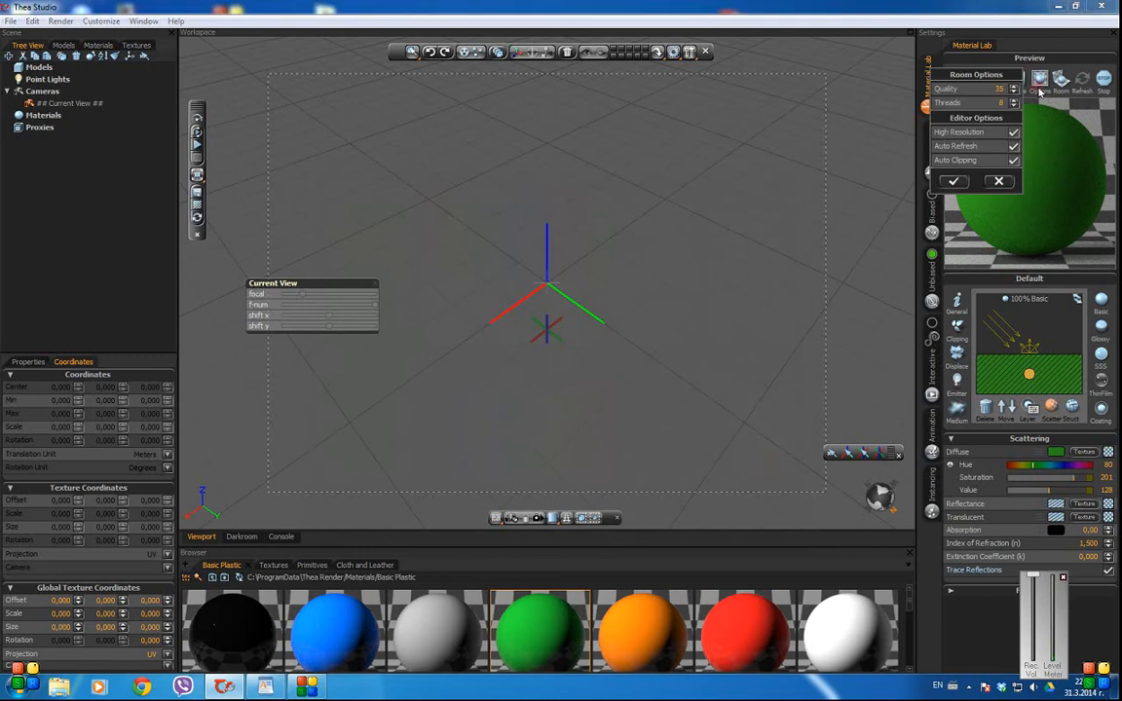
left_click(1014, 133)
left_click(1013, 146)
left_click(953, 182)
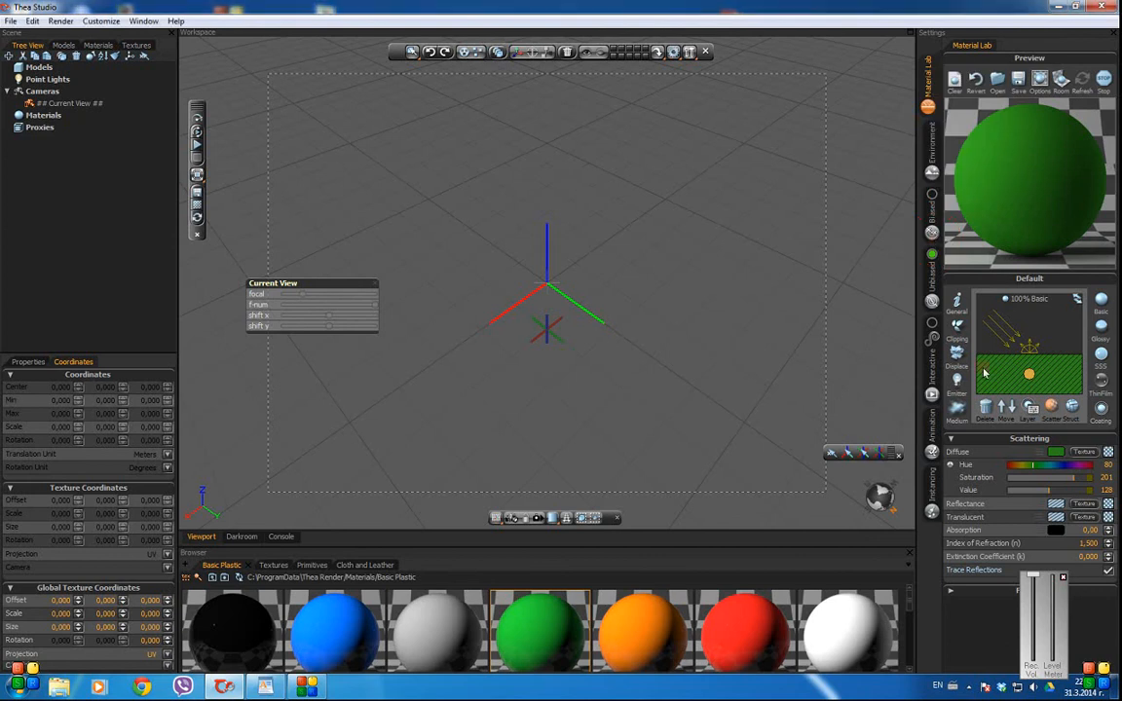
Set the diffuse colour to a grey-green with hue 93, saturation 28 and value 128, and refresh the preview manually.
left_click(1057, 453)
left_click(1056, 454)
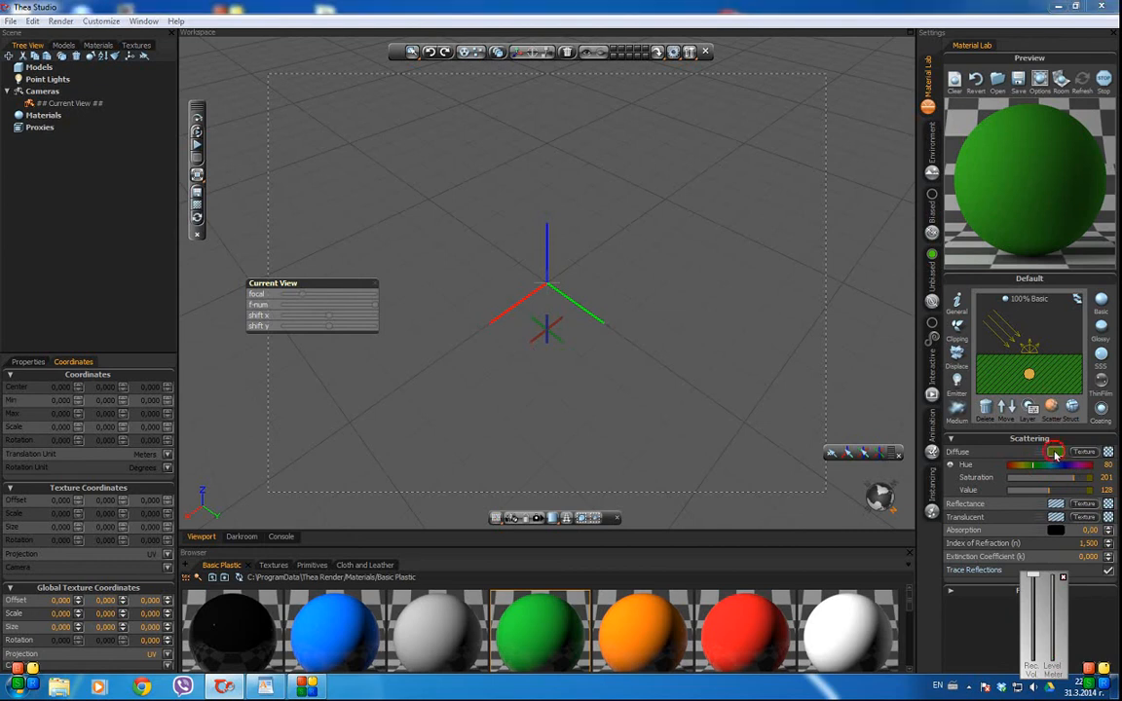
left_click(455, 265)
left_click(477, 325)
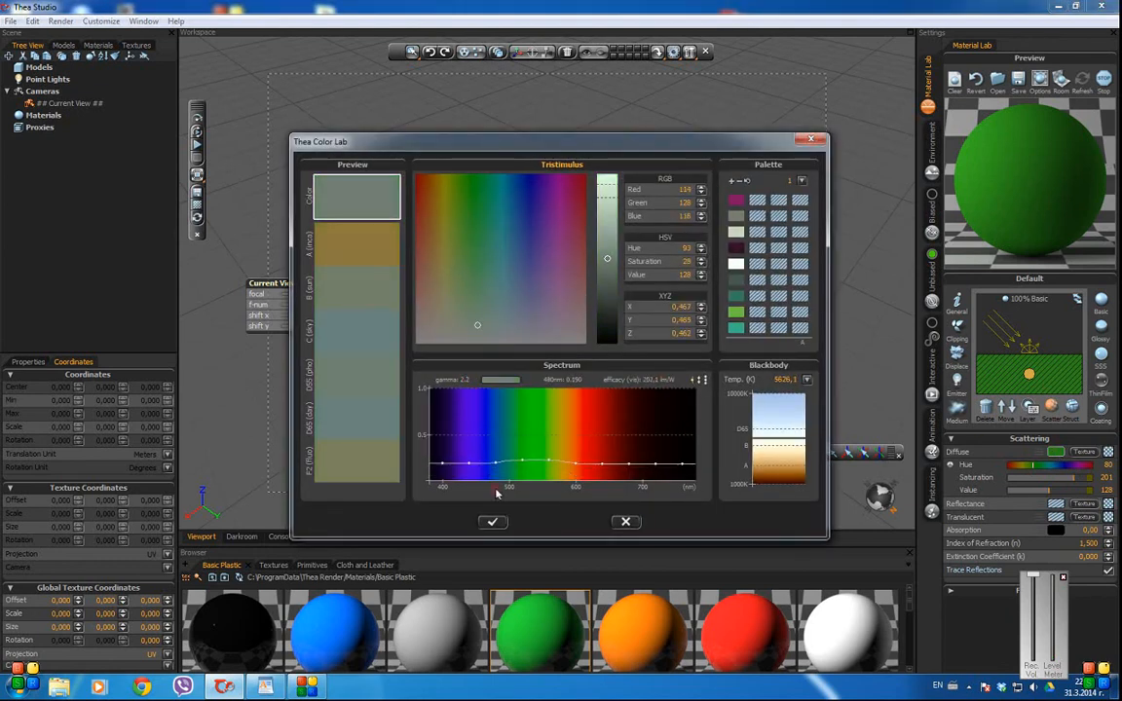
left_click(492, 521)
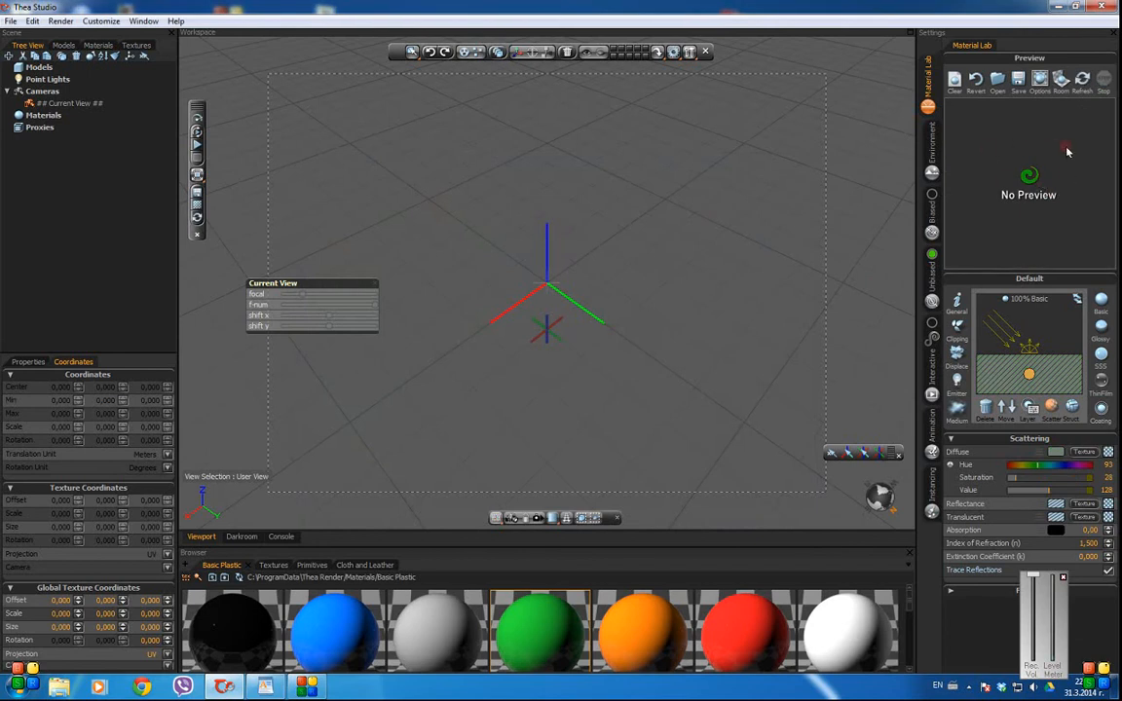
left_click(1083, 80)
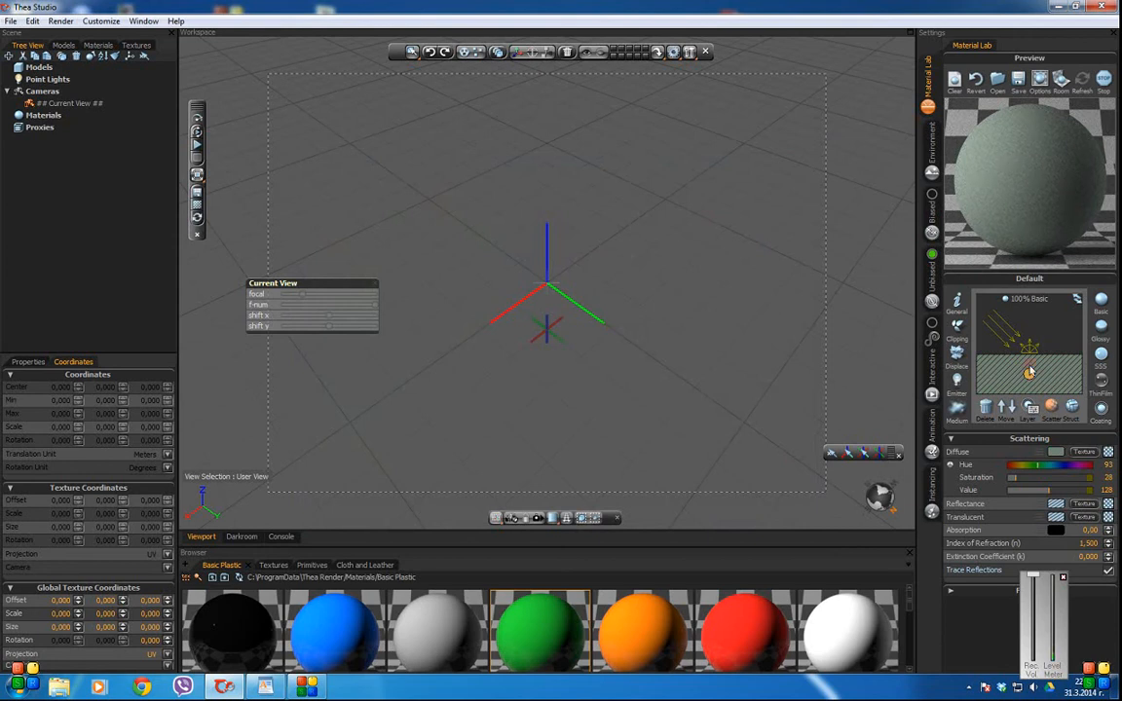
Turn Auto Refresh back on for the material preview.
left_click(1040, 79)
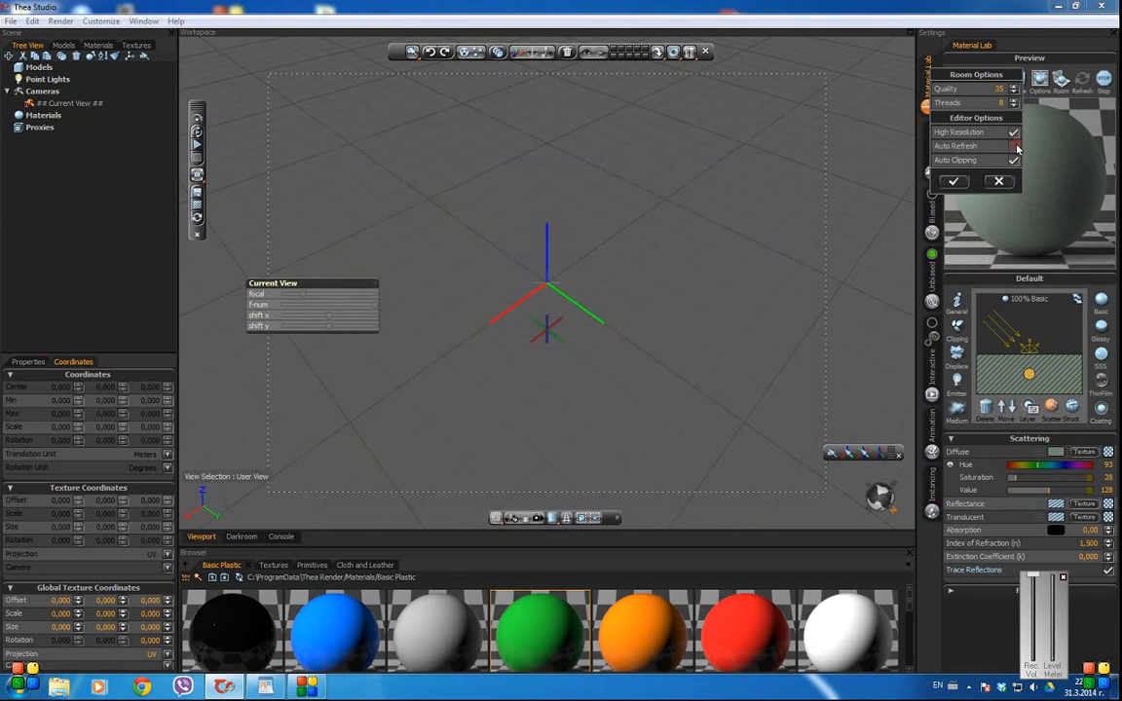
left_click(954, 181)
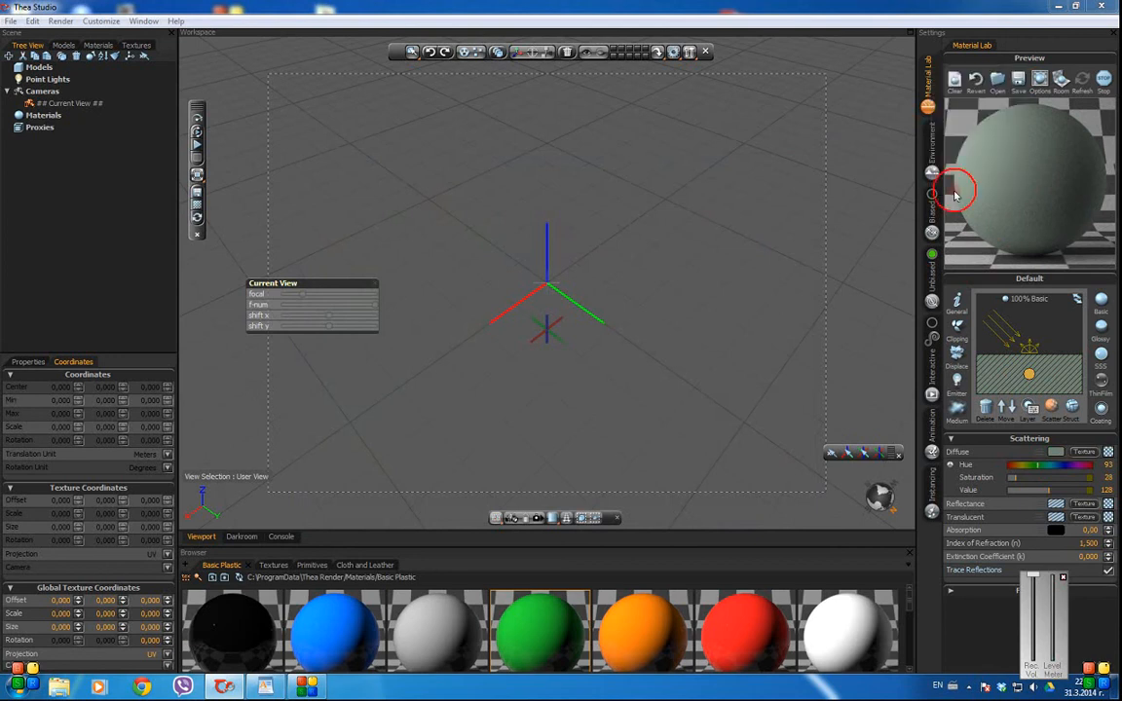
left_click(1040, 80)
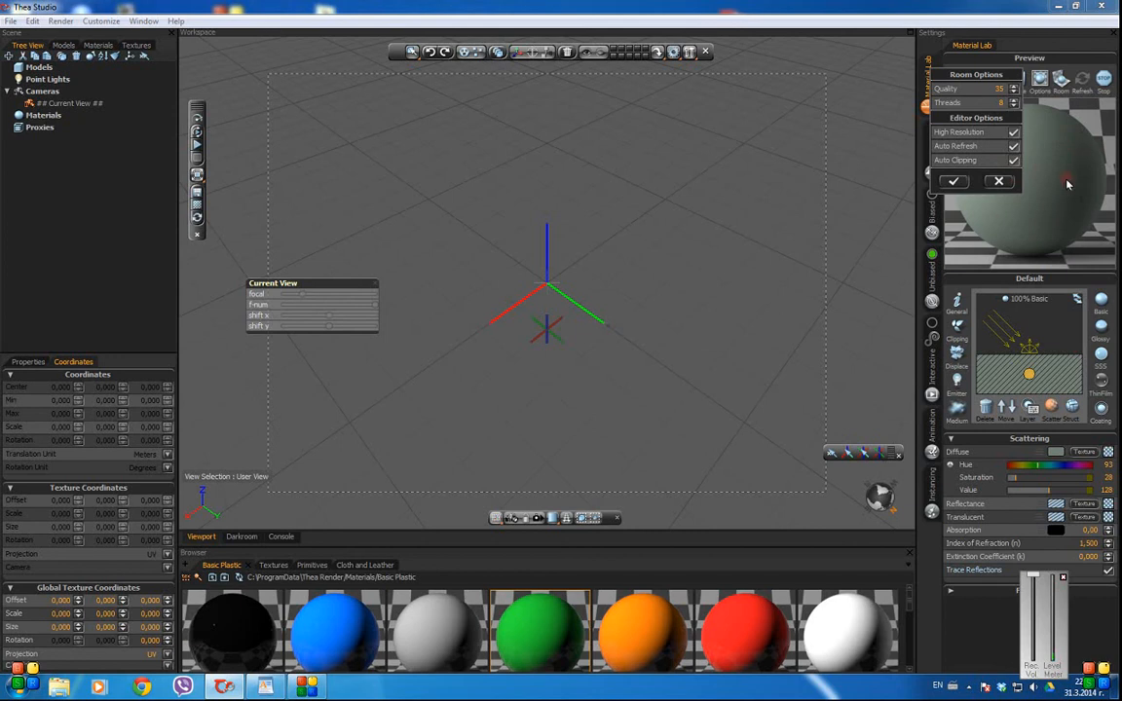
left_click(954, 182)
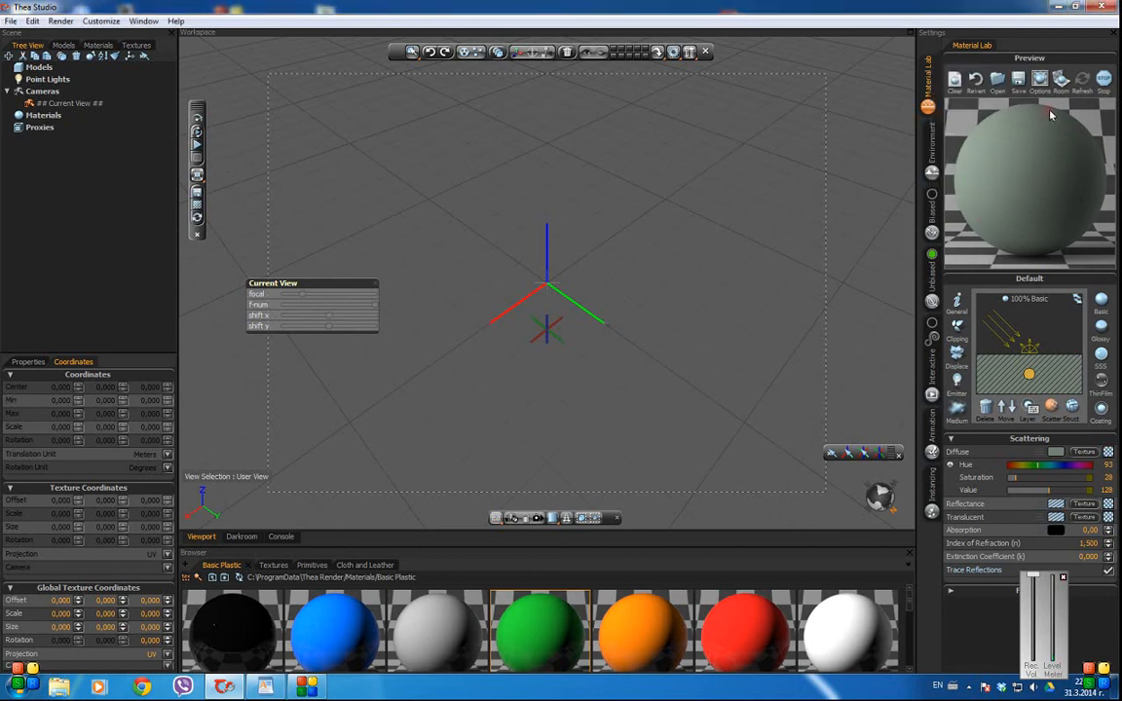
Switch the material preview scene to the AMS room and refresh the preview.
left_click(1059, 81)
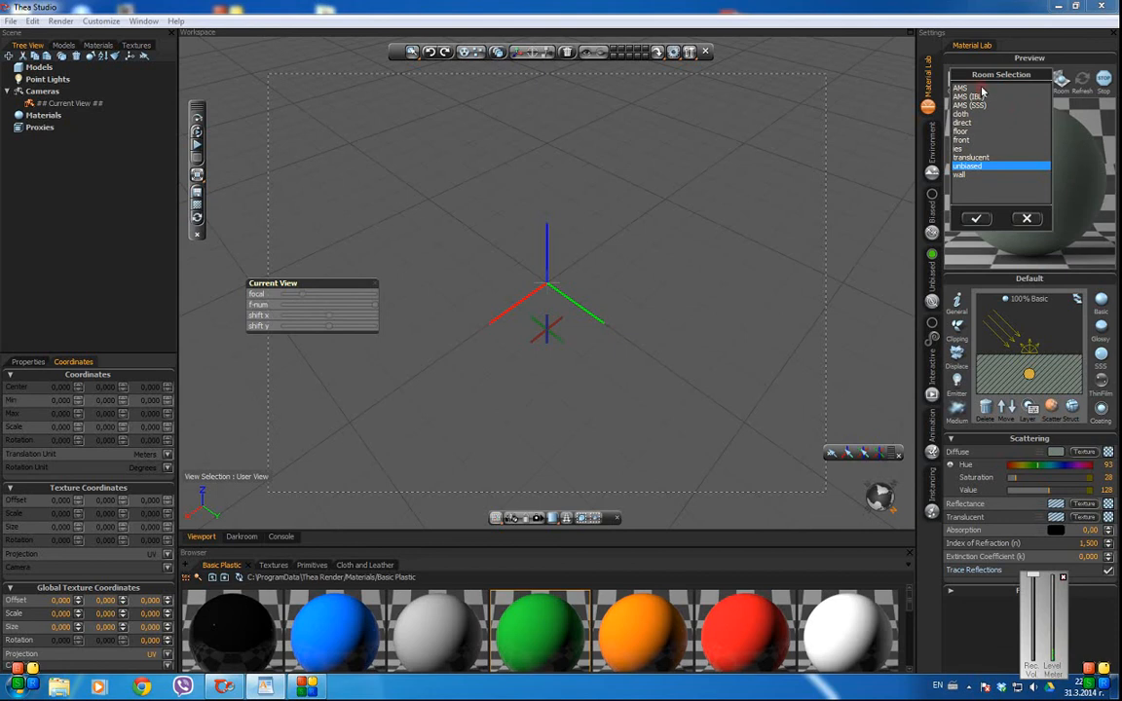
left_click(982, 89)
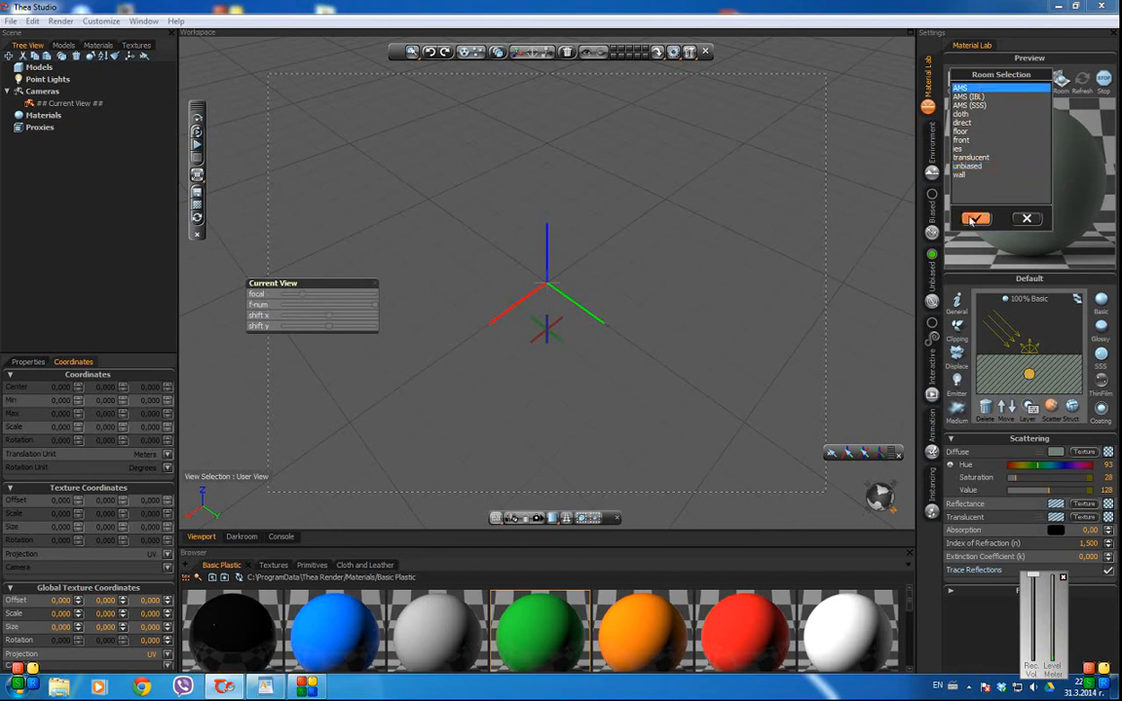
left_click(973, 219)
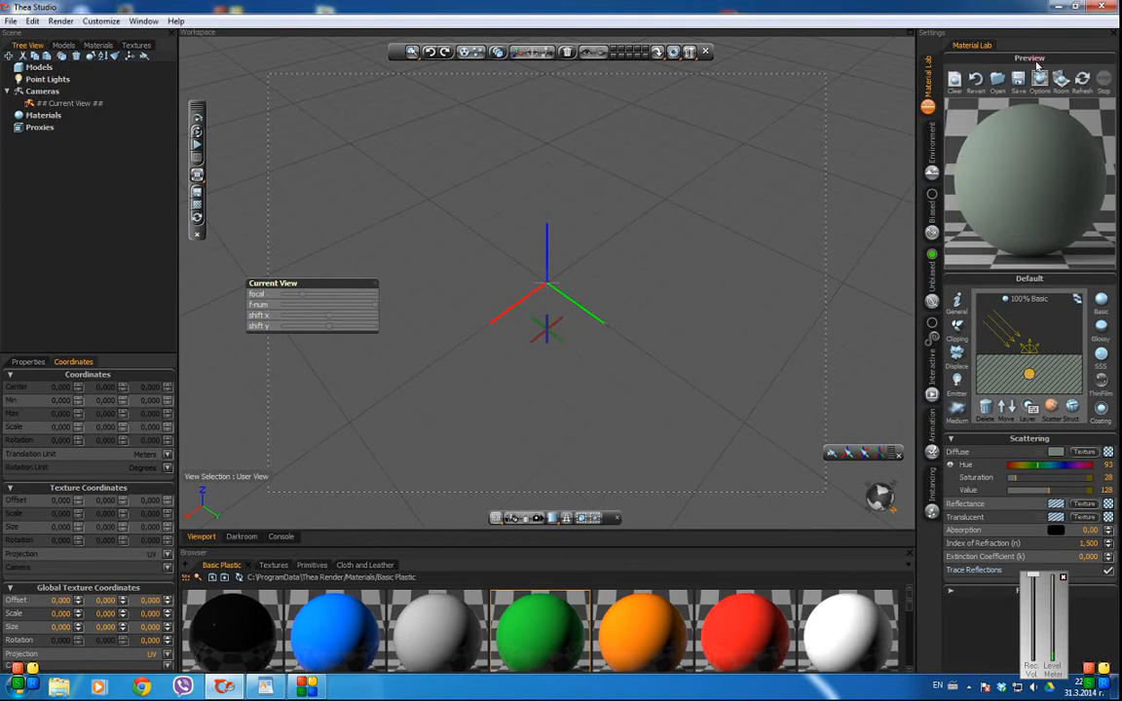
left_click(1083, 83)
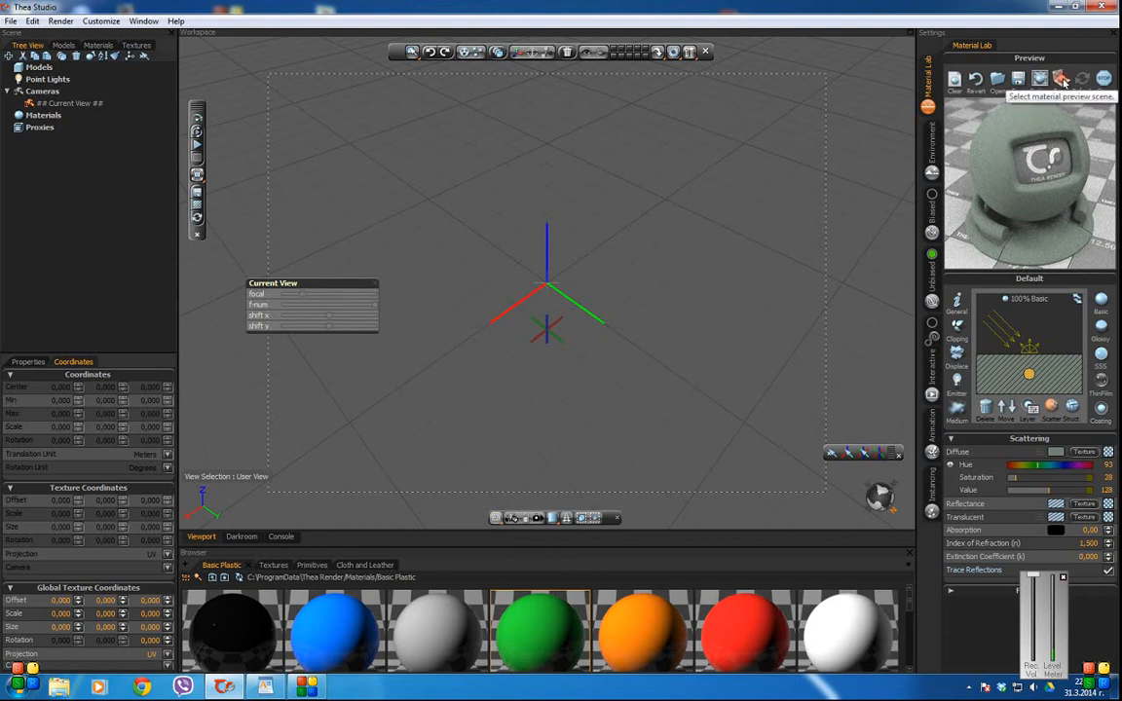
left_click(1064, 82)
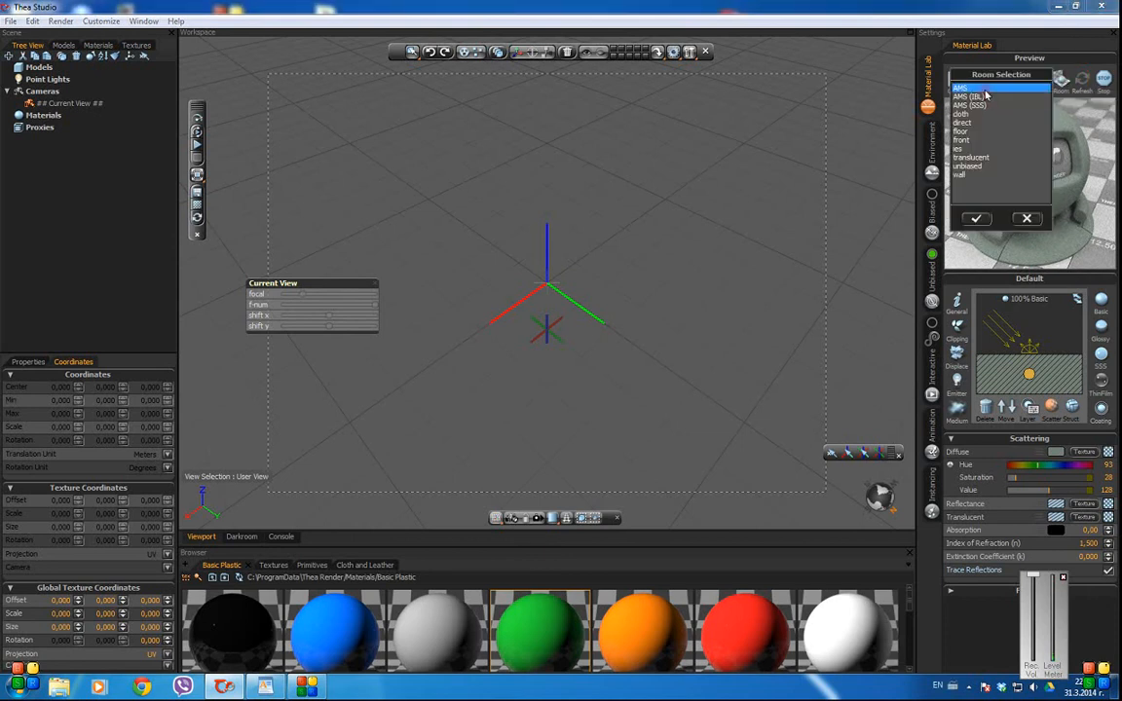
left_click(1027, 219)
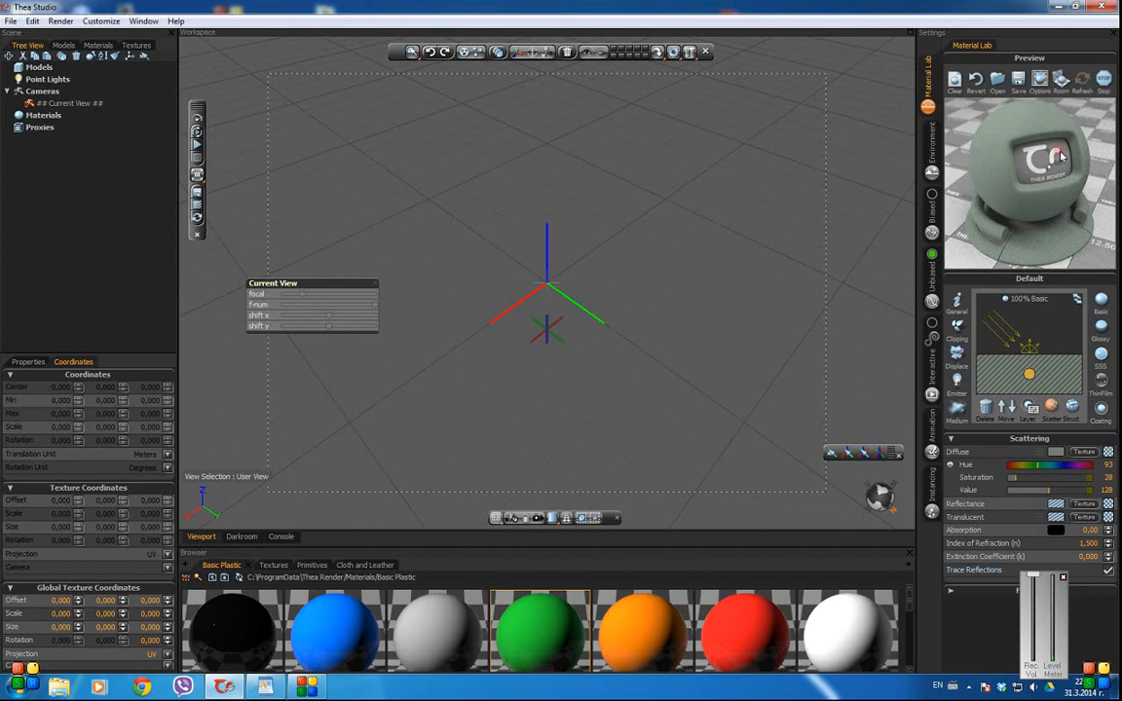
Choose the cloth room as the material preview scene.
left_click(1061, 82)
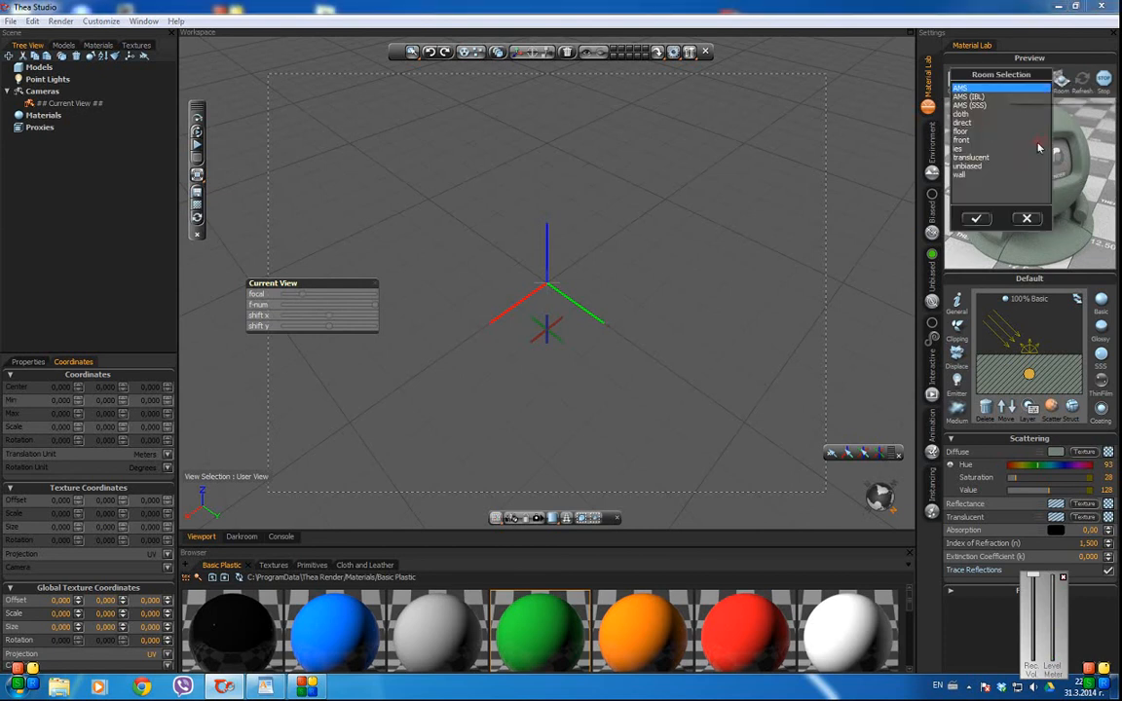
left_click(998, 98)
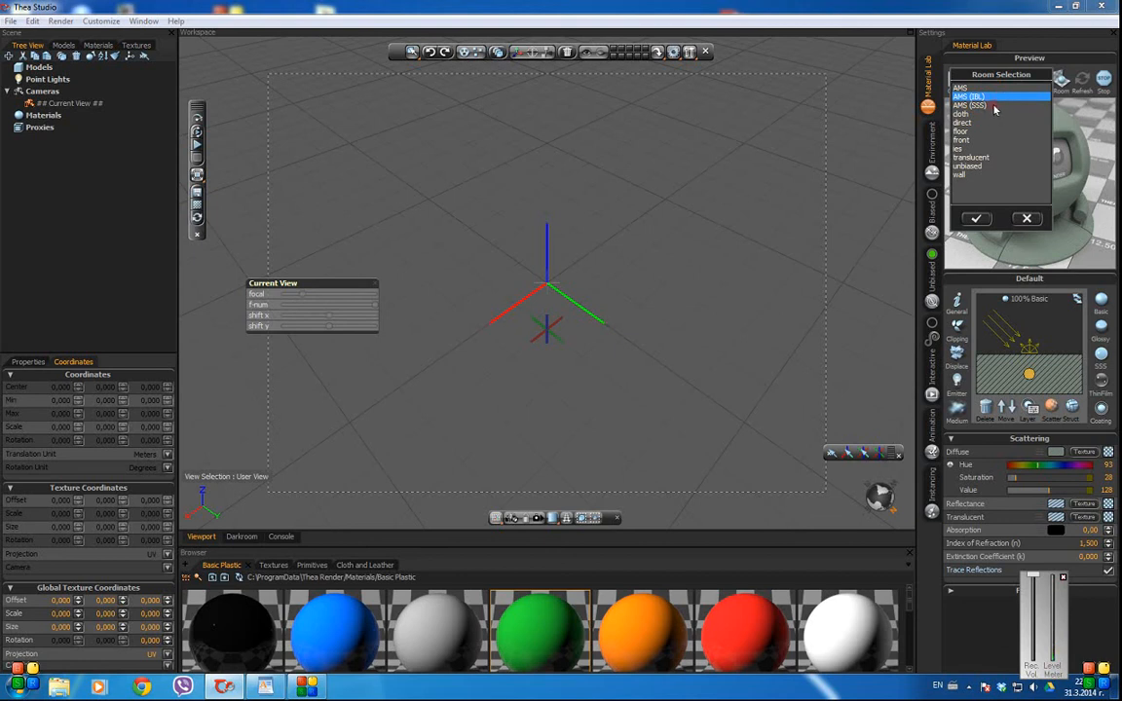
left_click(984, 105)
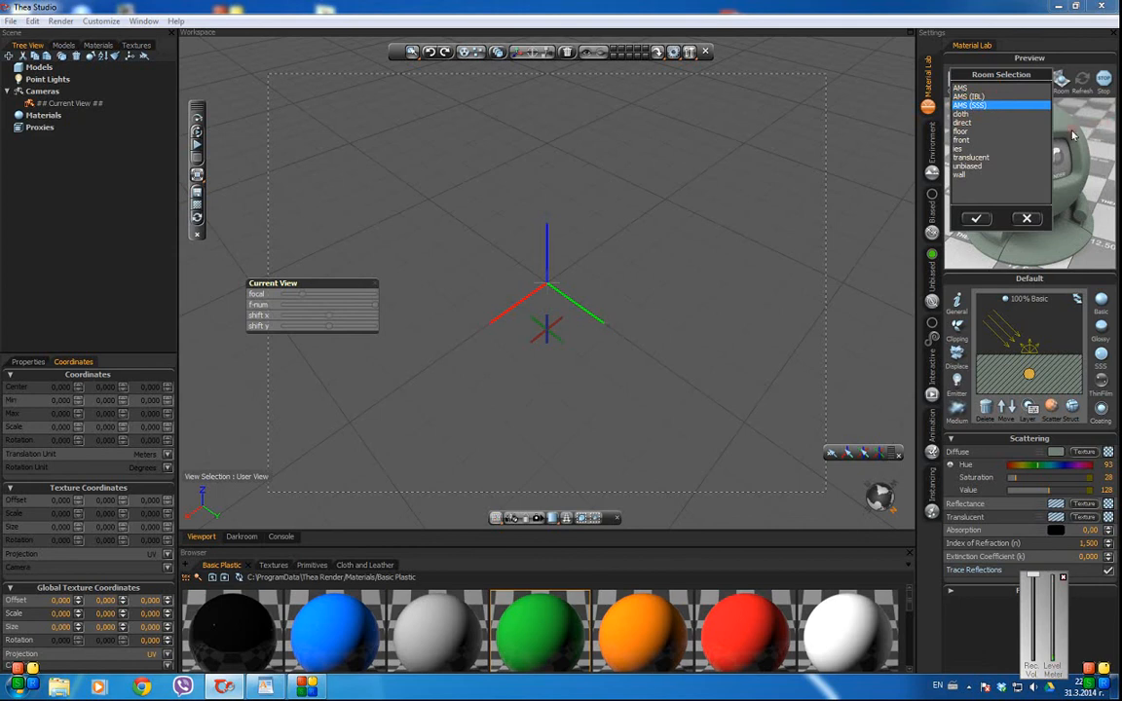
left_click(964, 114)
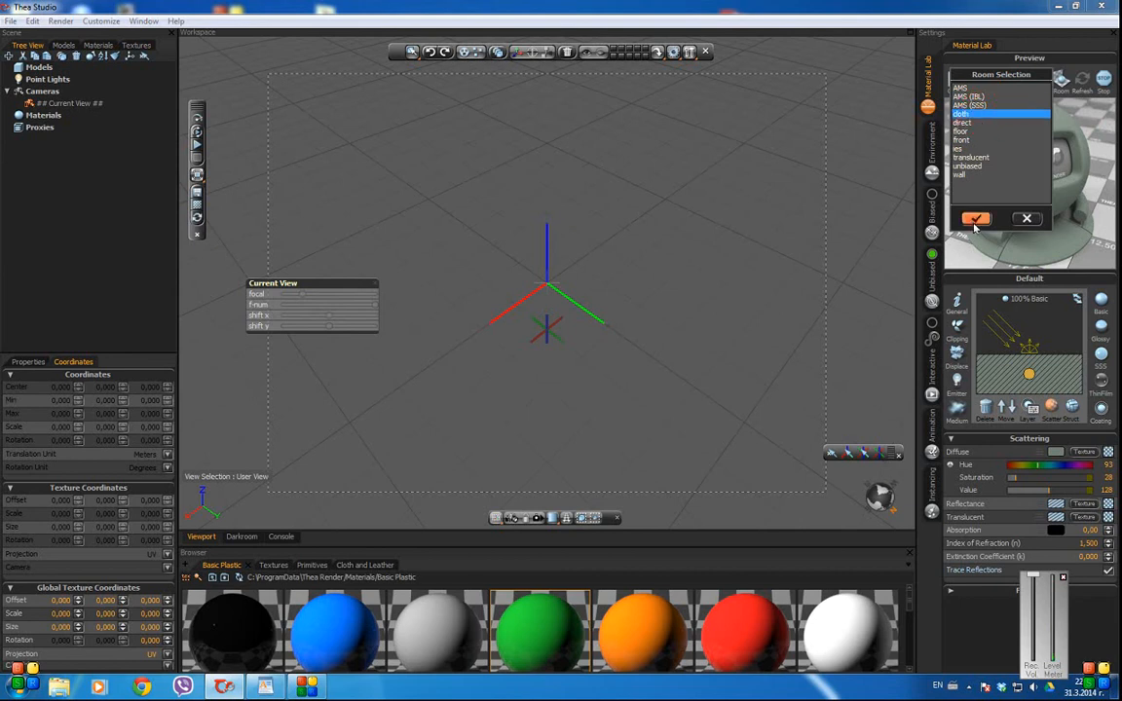
left_click(978, 219)
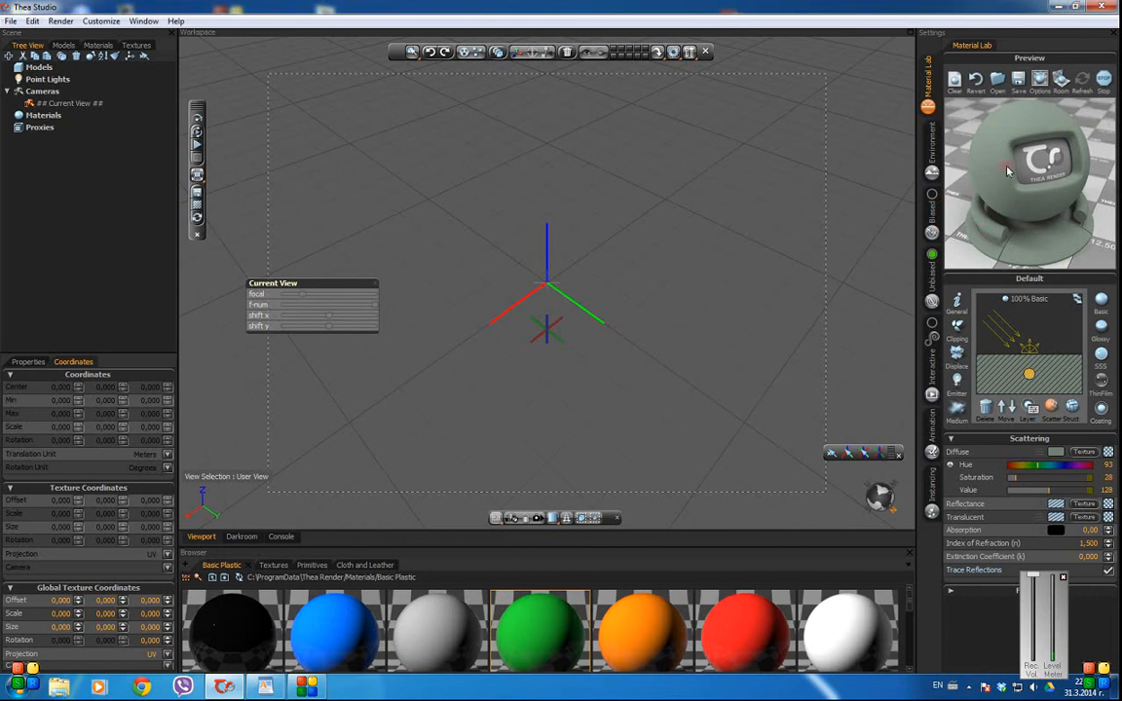
Refresh the cloth room preview, and switch the material preview scene to the direct room with a refresh.
left_click(1084, 79)
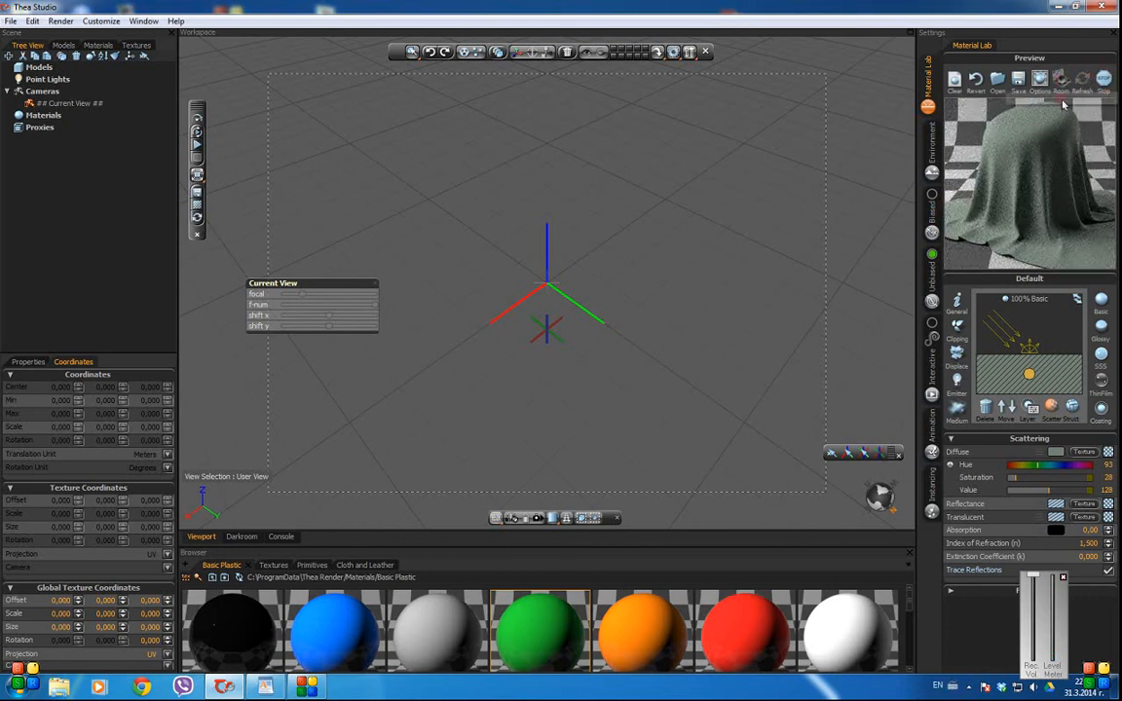
left_click(1061, 82)
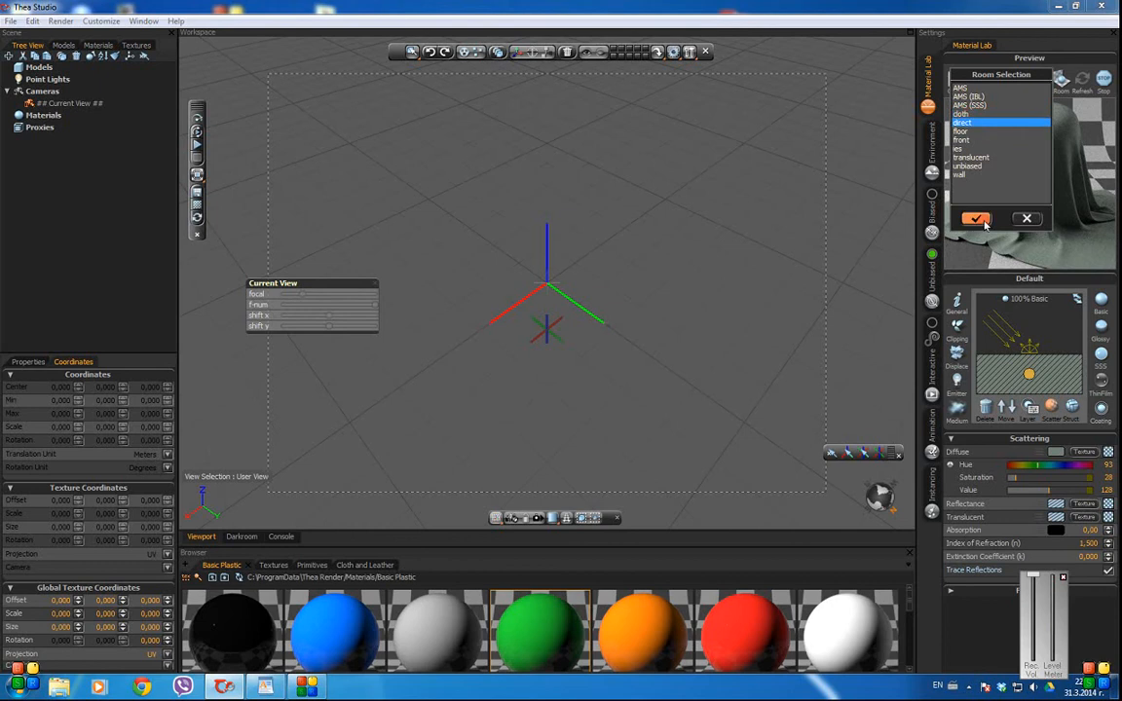
left_click(1016, 220)
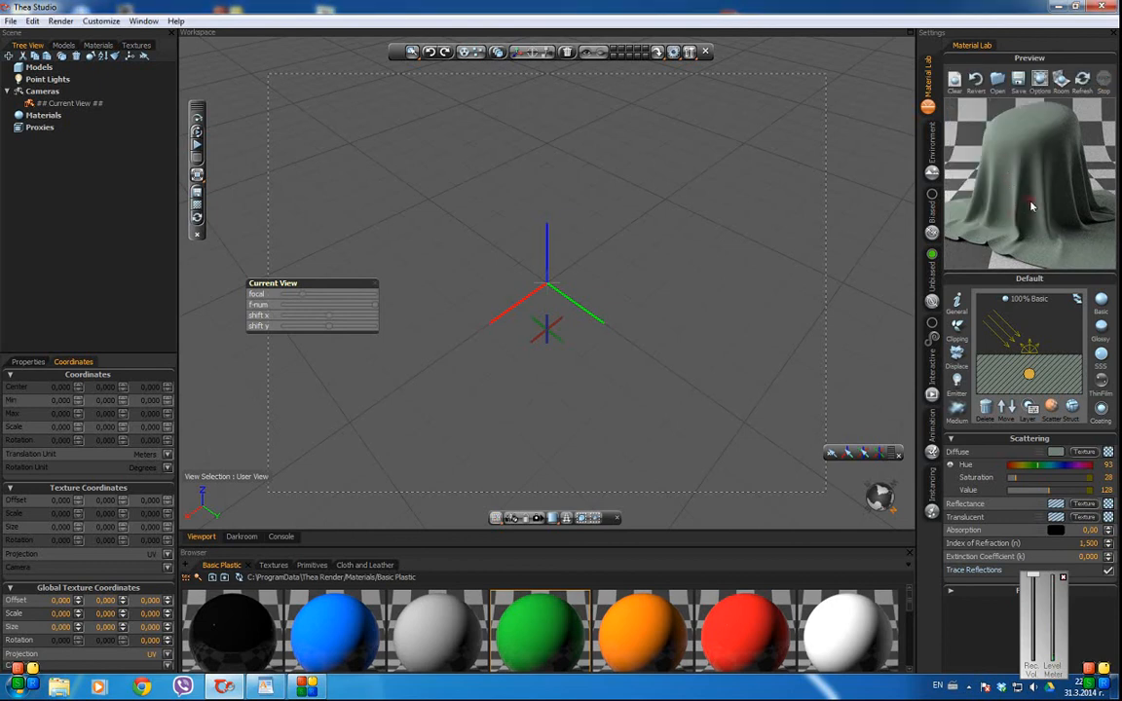
left_click(1082, 84)
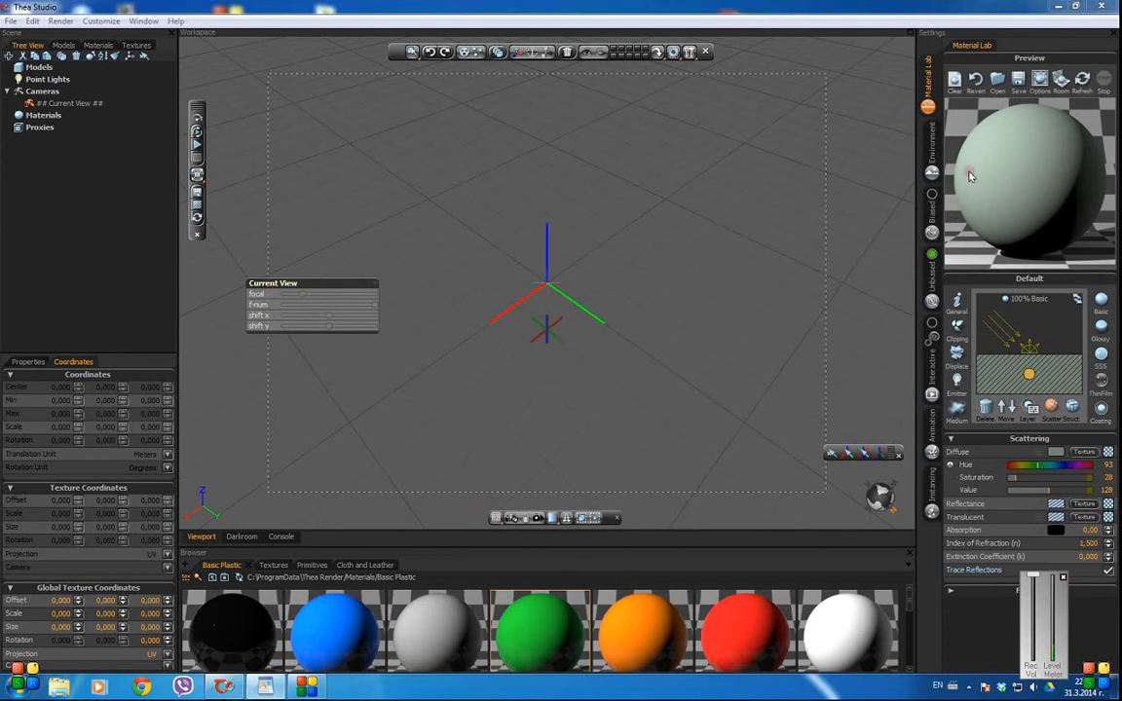
Switch the material preview scene to the floor room and render the material in it.
left_click(1061, 80)
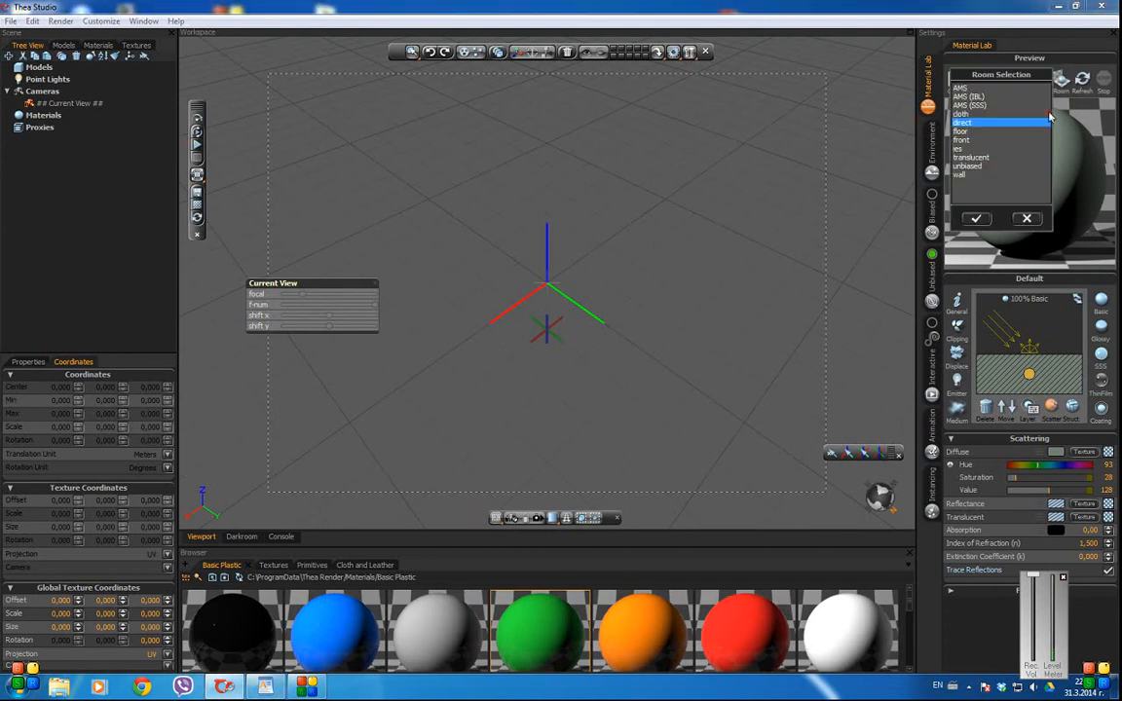
left_click(961, 132)
left_click(976, 219)
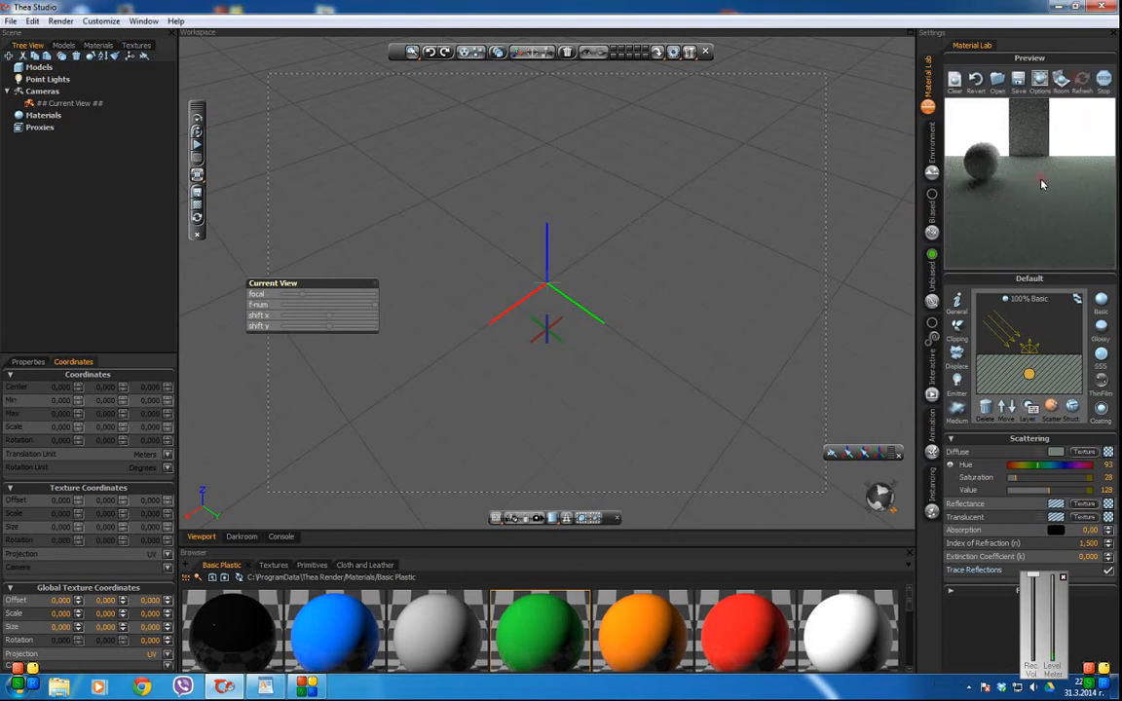
Switch the material preview scene to the ies room and refresh the preview.
left_click(1061, 86)
left_click(965, 141)
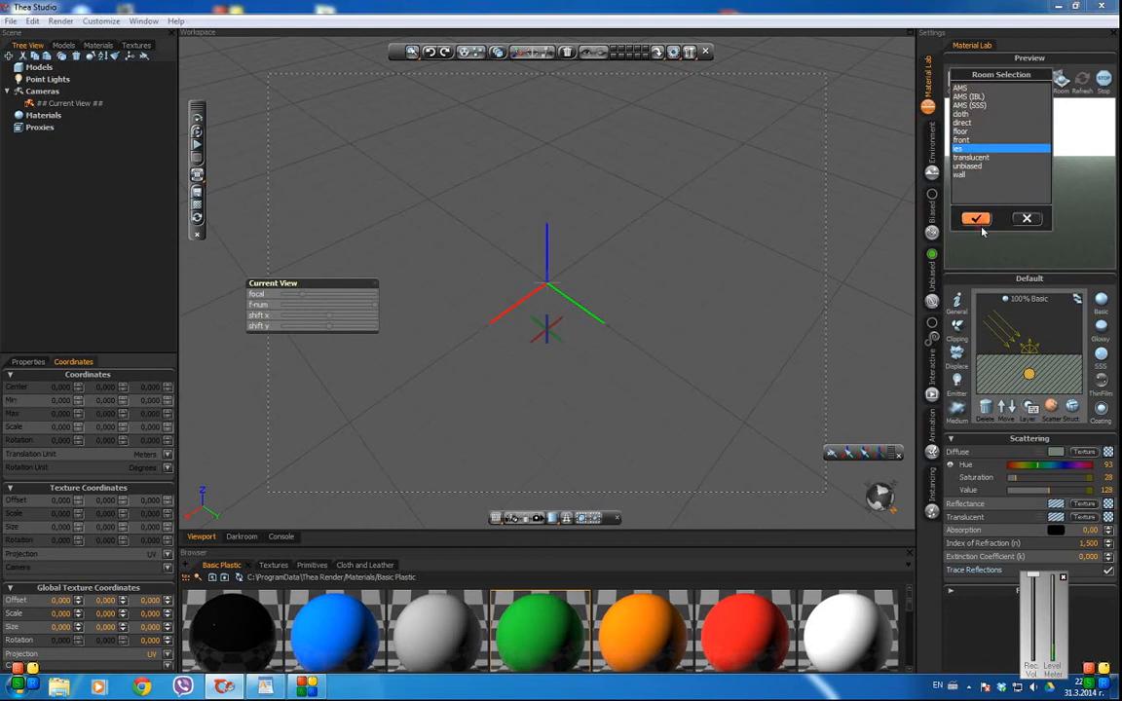
left_click(976, 218)
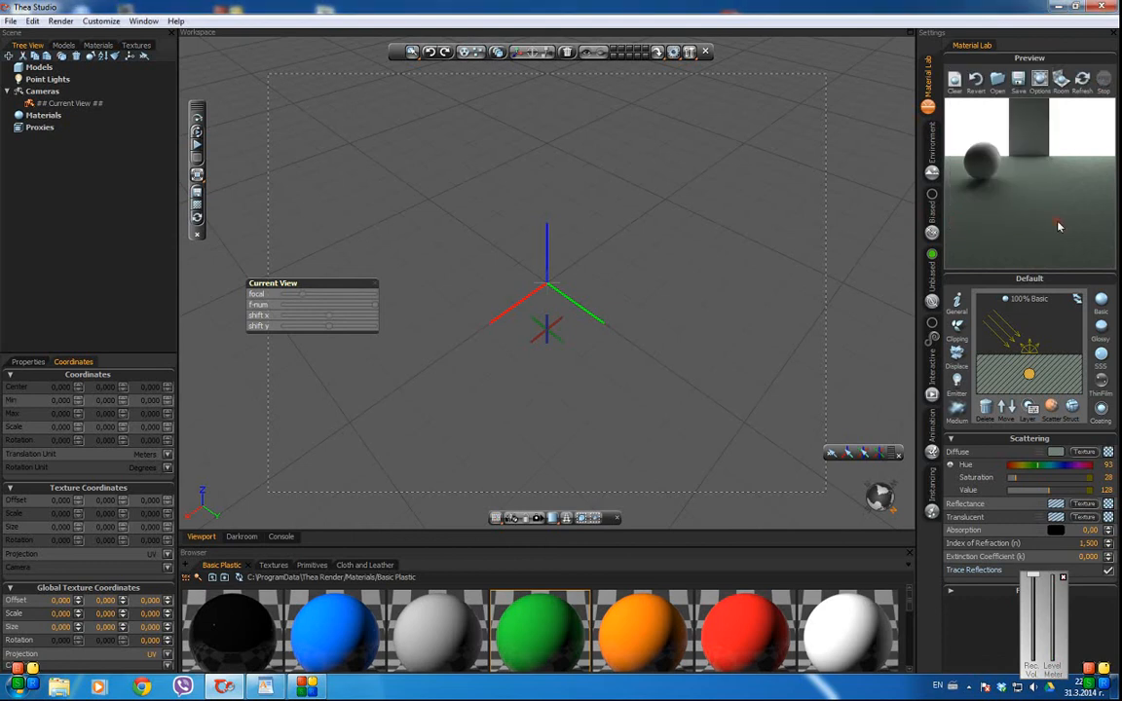
left_click(1081, 81)
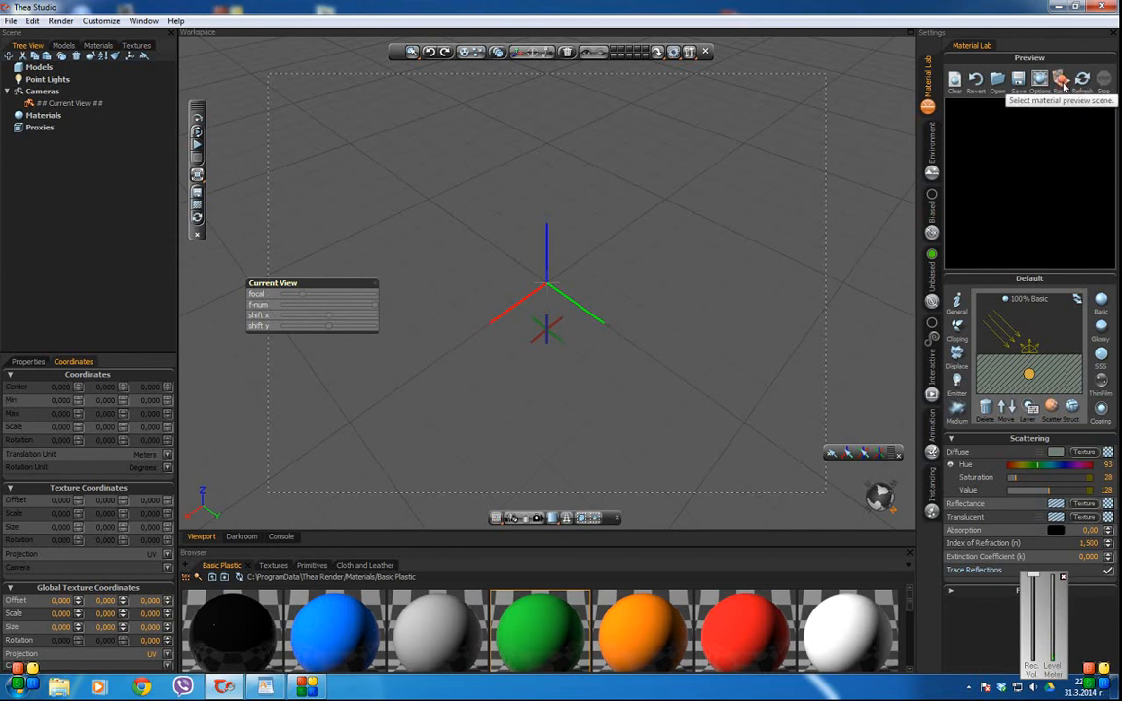
Switch the material preview scene to the translucent room and refresh the preview.
left_click(1063, 85)
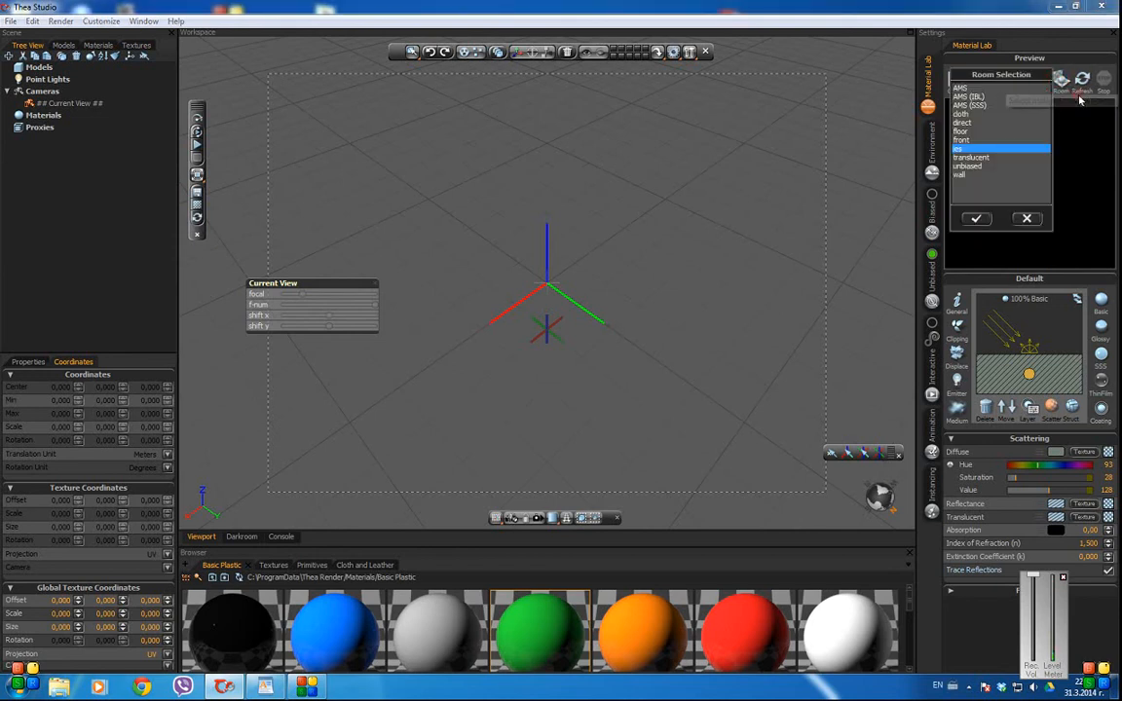
left_click(986, 159)
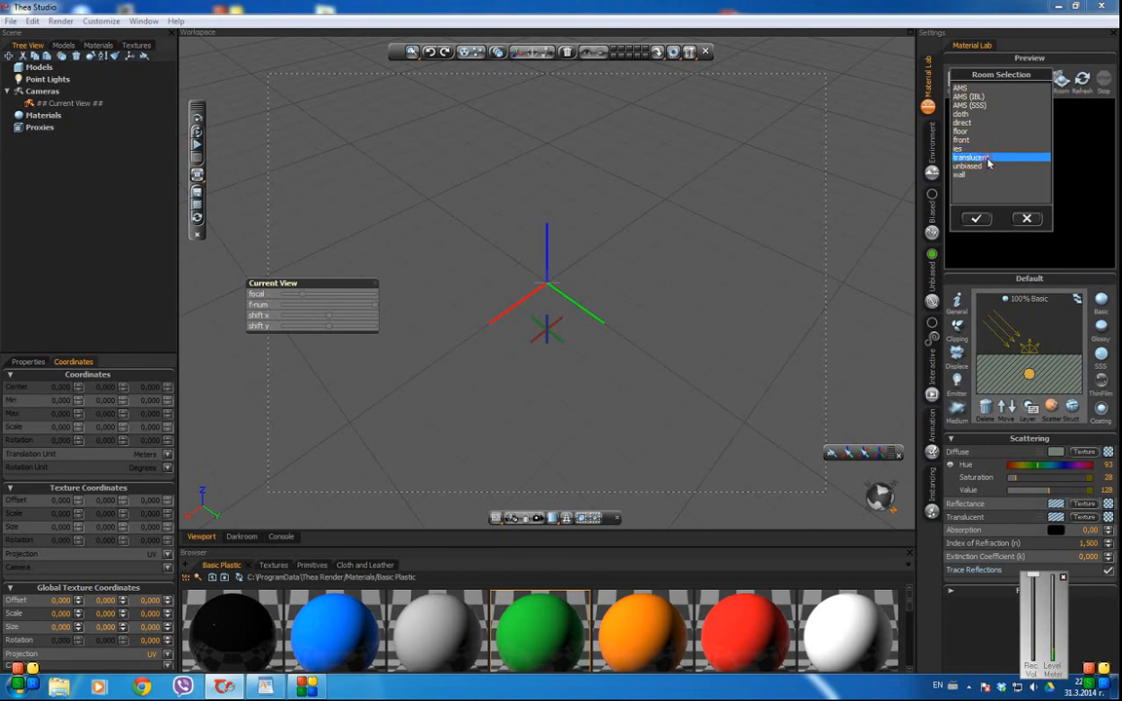
left_click(977, 219)
left_click(1084, 82)
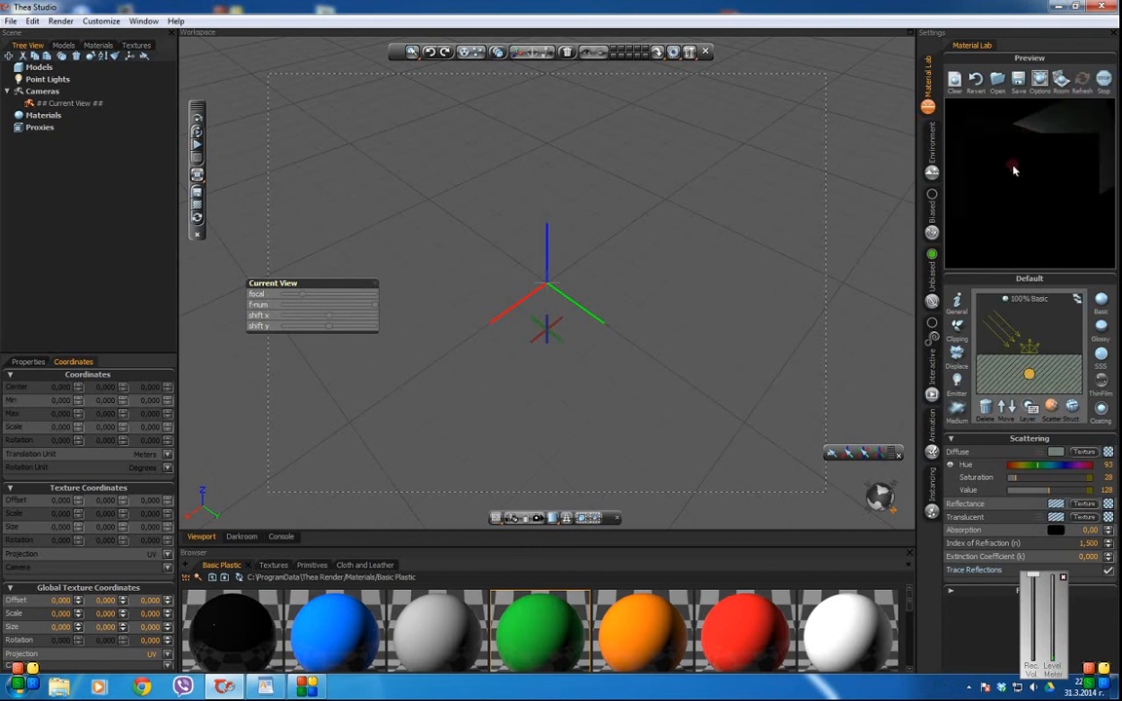
Switch the material preview scene to the unbiased room and refresh the preview.
left_click(1060, 84)
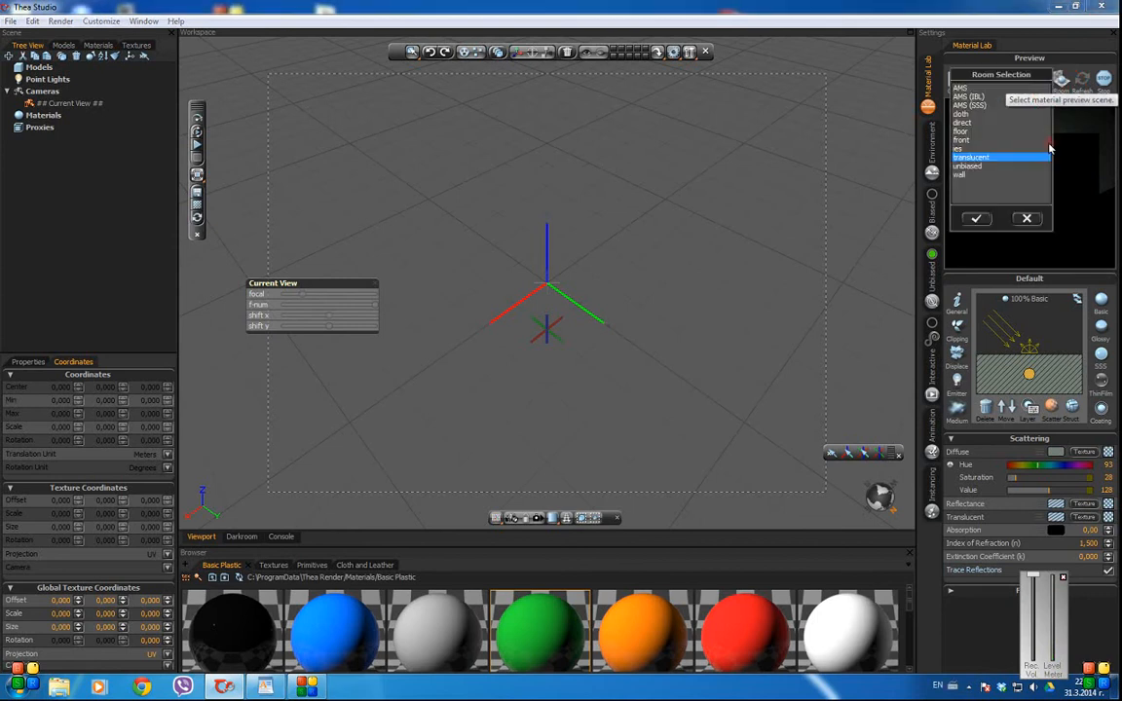
left_click(970, 165)
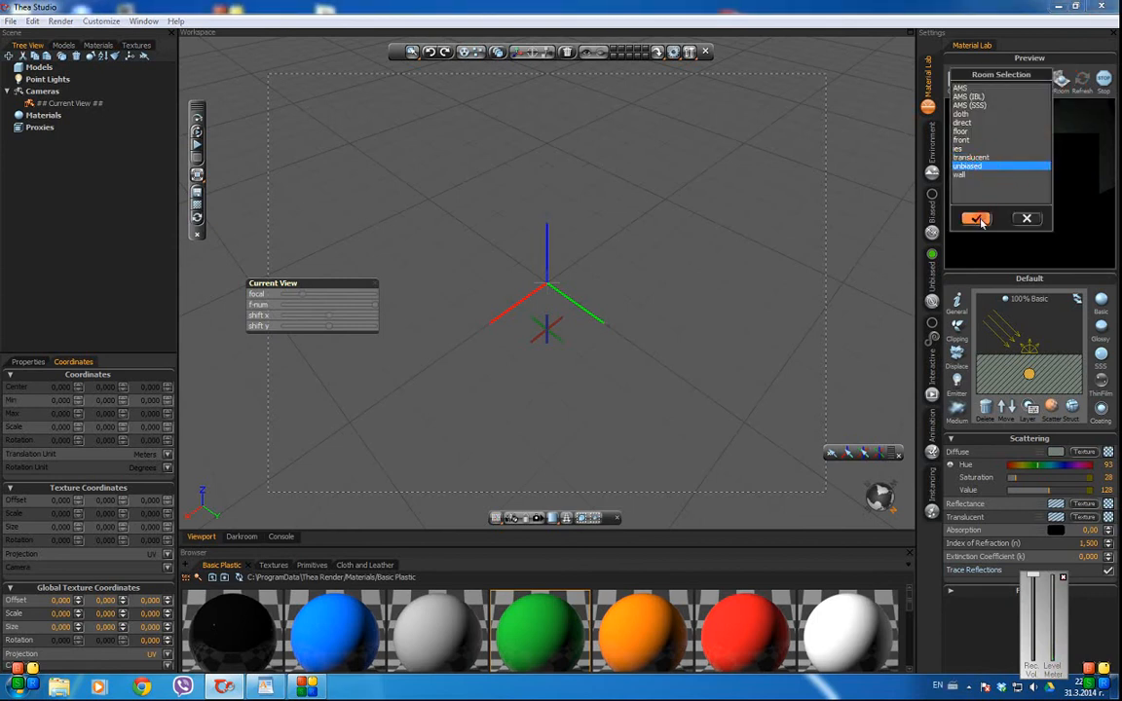
left_click(978, 219)
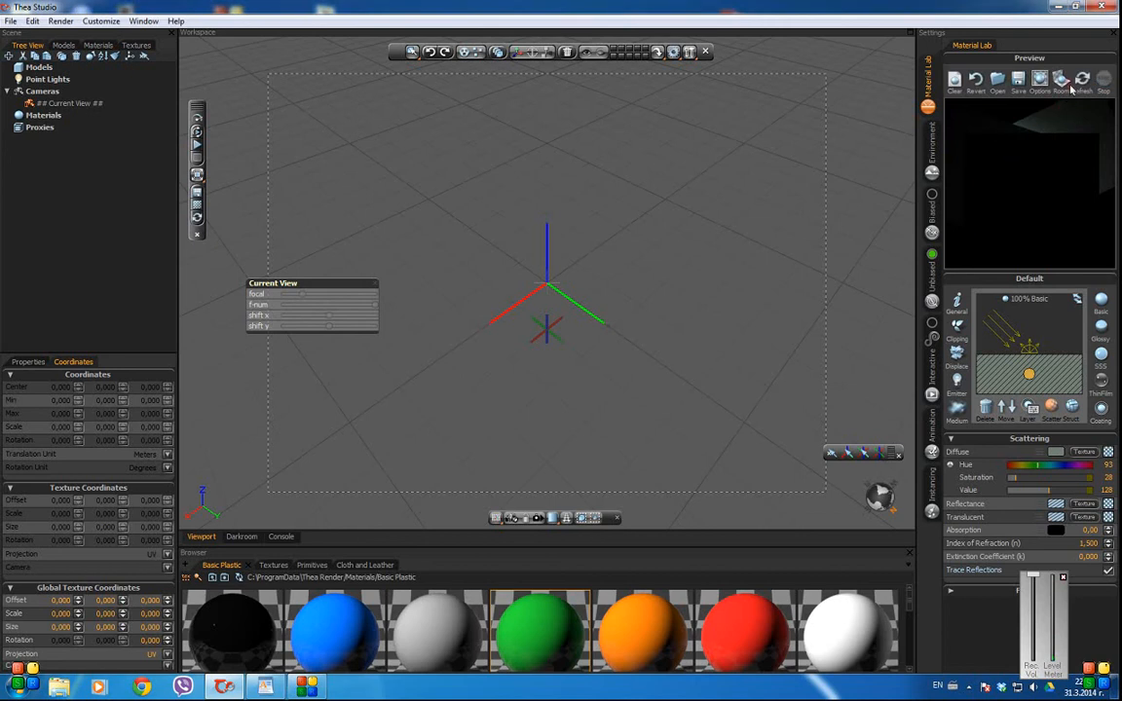
left_click(1082, 78)
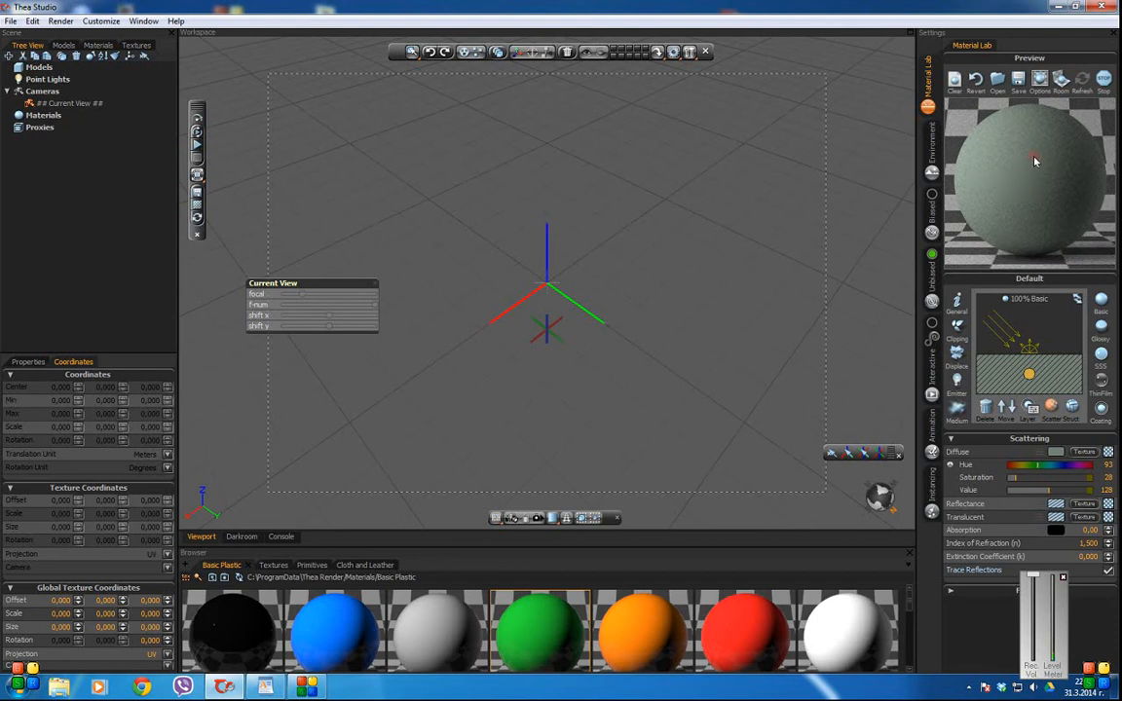
Switch the material preview scene to the wall room, refresh the preview and stop its rendering.
left_click(1062, 82)
left_click(974, 175)
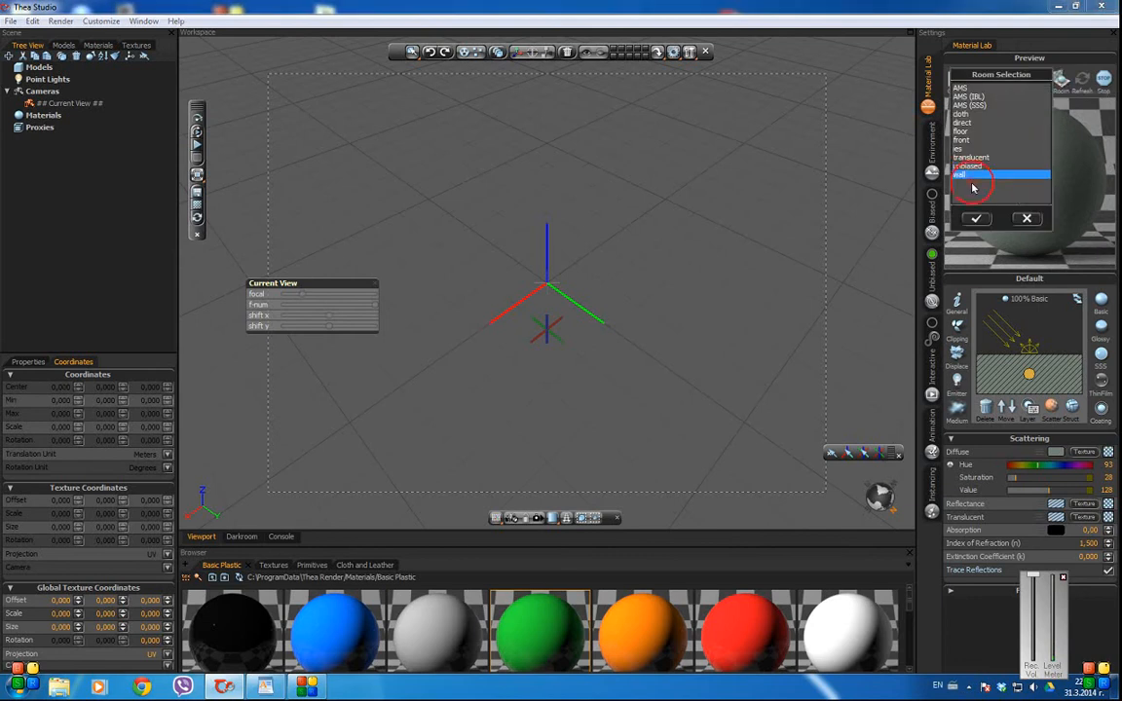
left_click(976, 219)
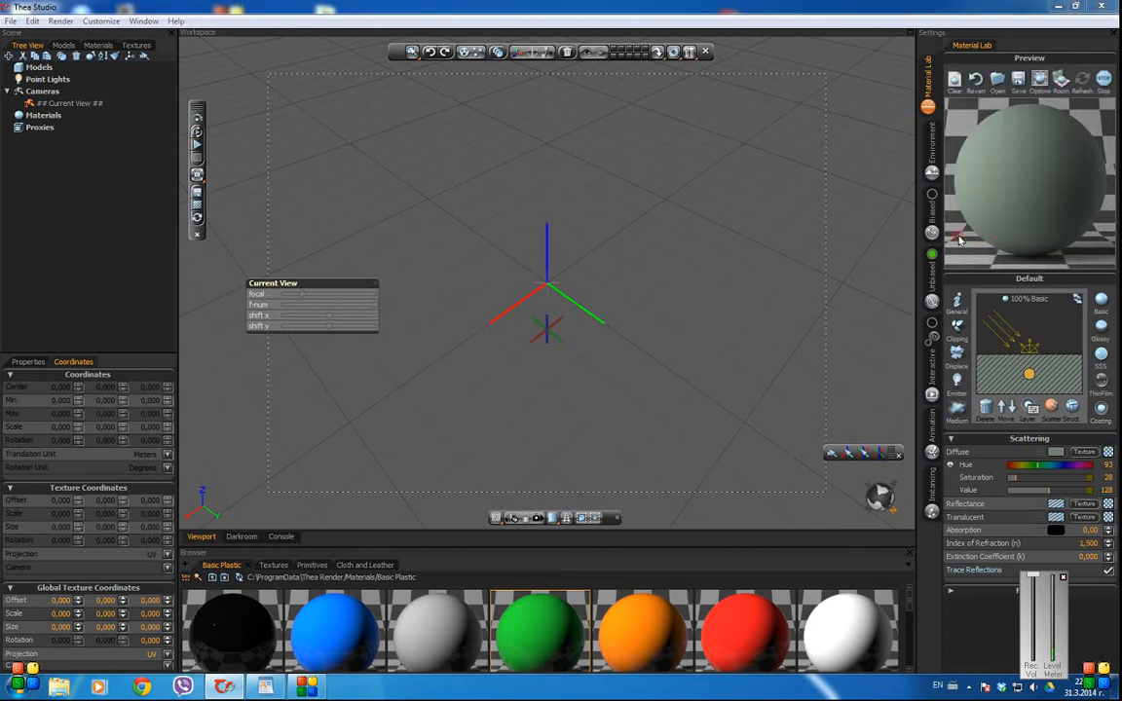
left_click(1061, 80)
left_click(1022, 217)
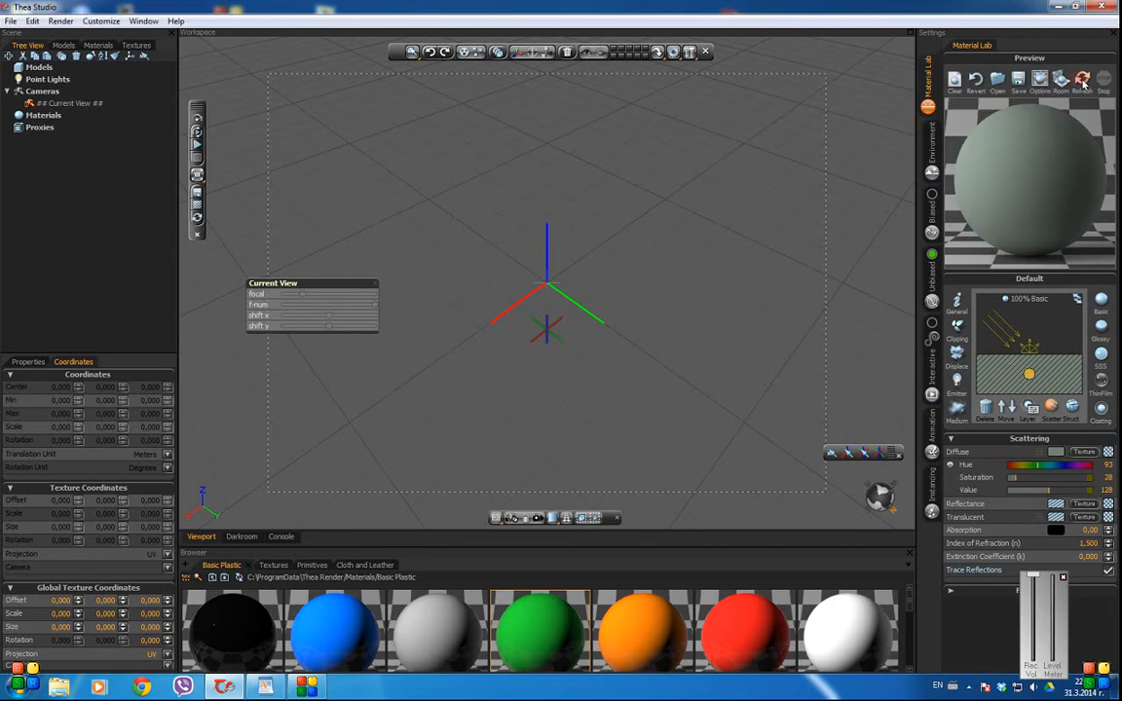
left_click(1083, 82)
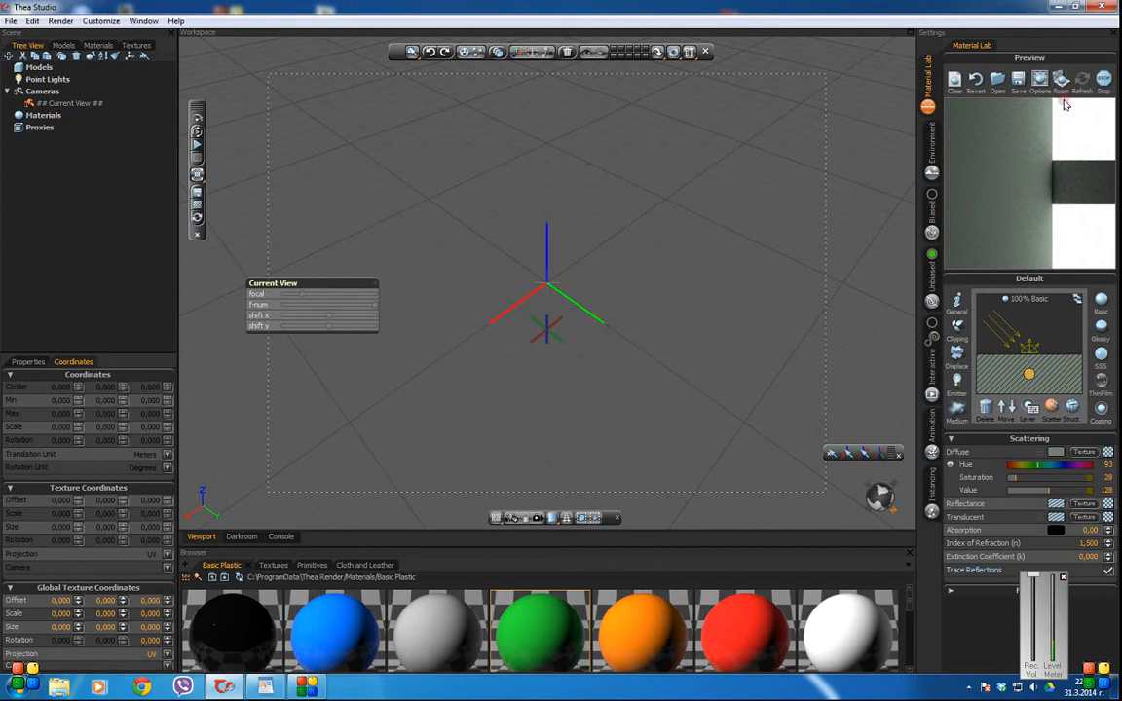
left_click(1106, 83)
left_click(307, 687)
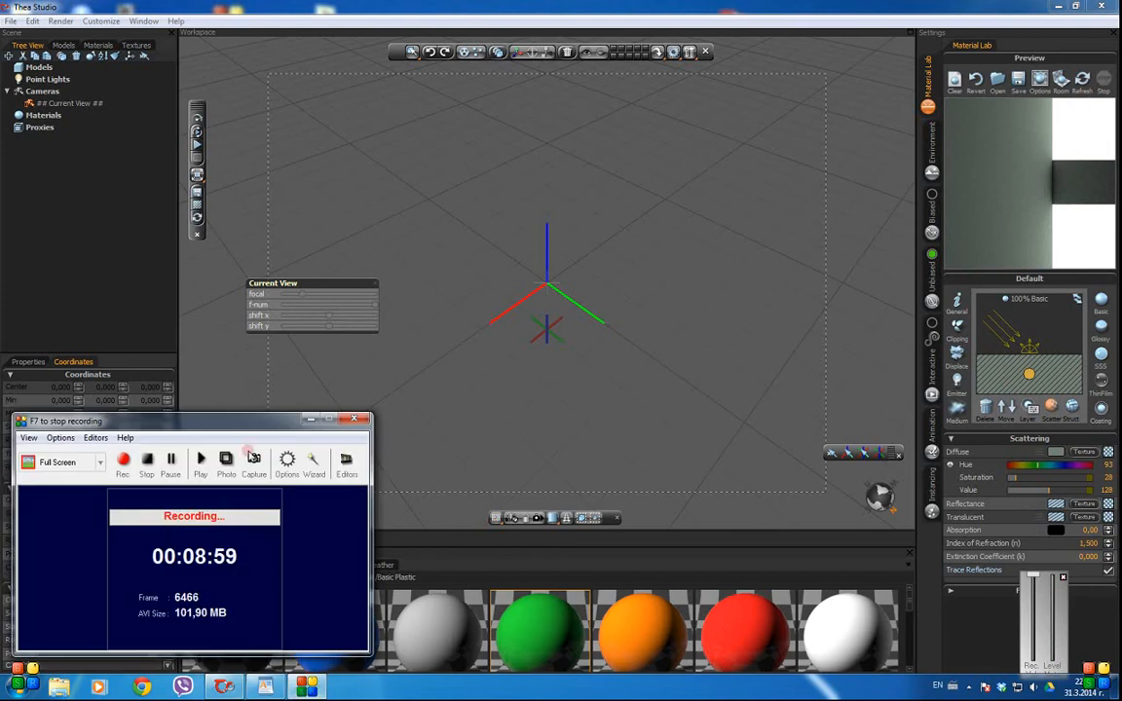